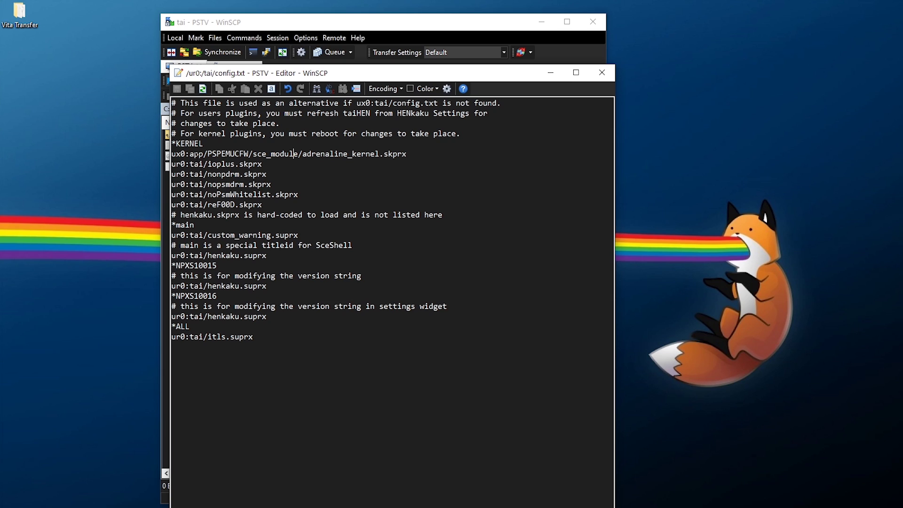
double_click(178, 154)
click(186, 154)
drag(172, 164, 172, 234)
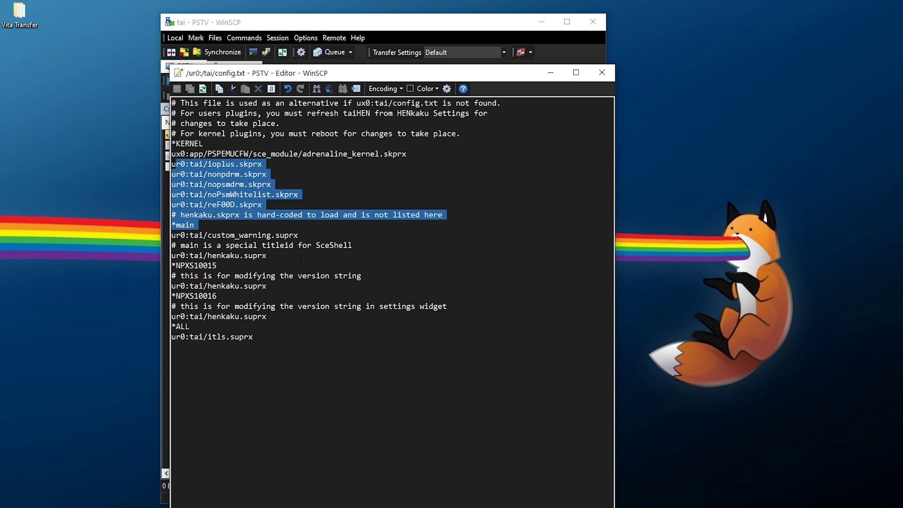
- Insert a new line directly below *KERNEL in config.txt and enter the path prefix ur0:tai/ on it
click(254, 143)
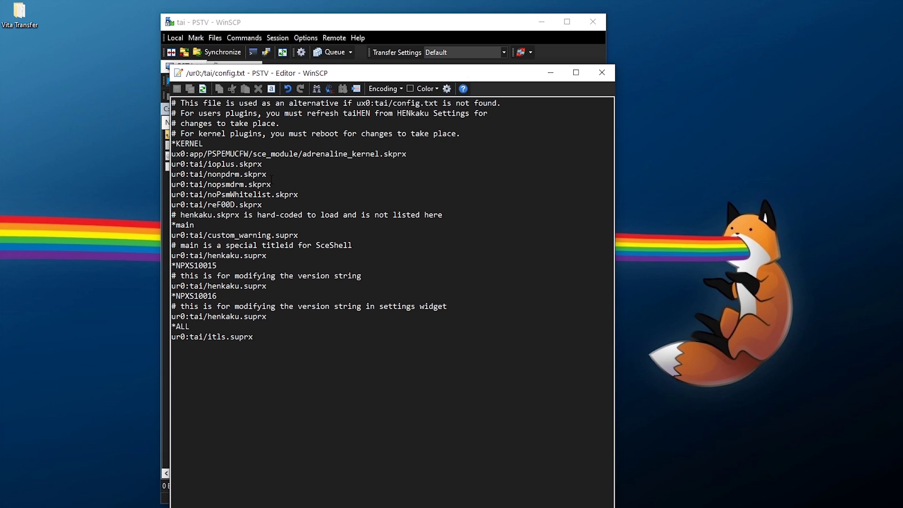
key(Return)
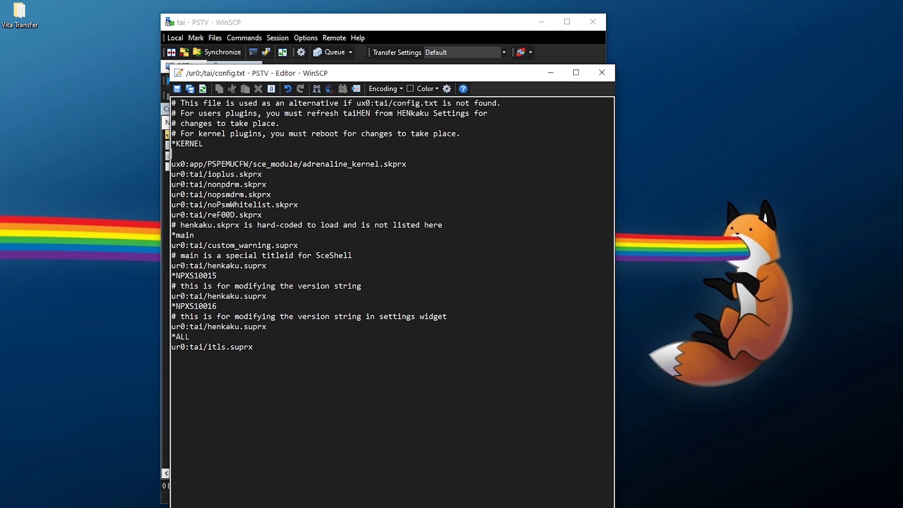
text(ur0:tai/)
- Copy the file name storagemgr.skprx from the Vita Transfer desktop folder and append it to the new ur0:tai/ line
double_click(30, 16)
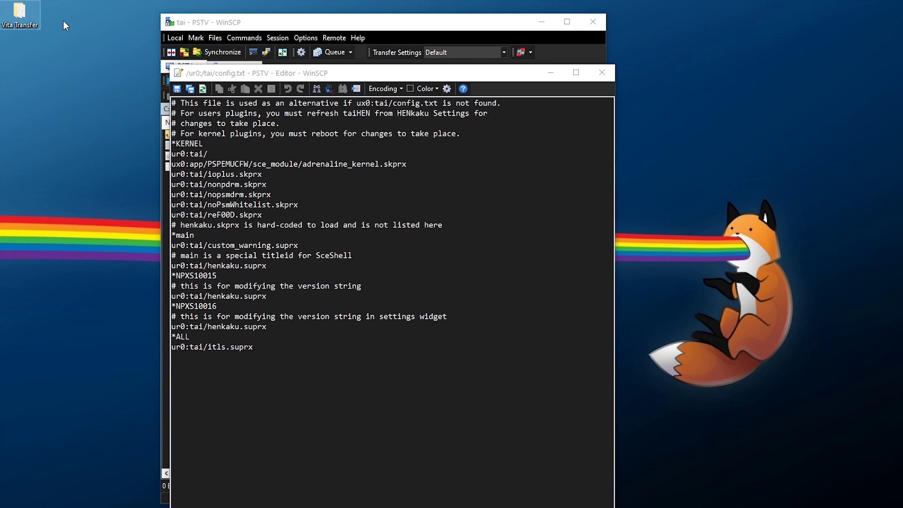
click(232, 147)
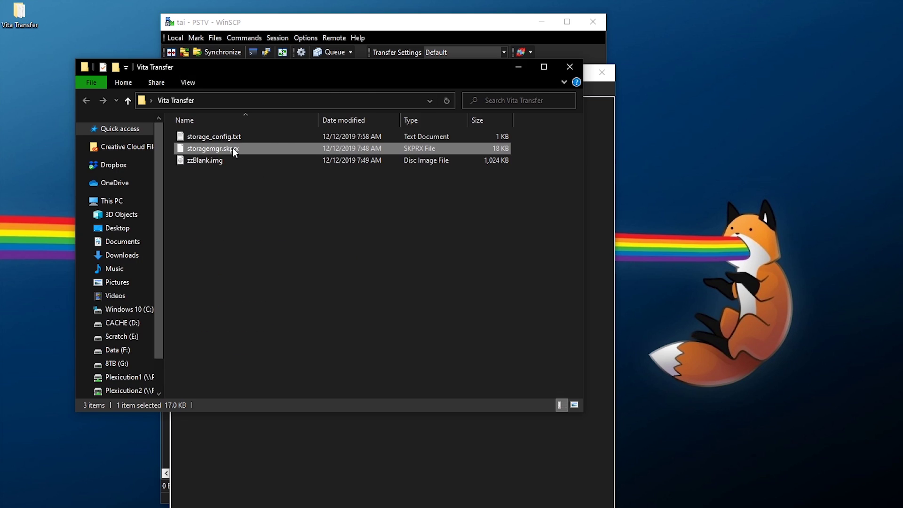
key(F2)
click(287, 189)
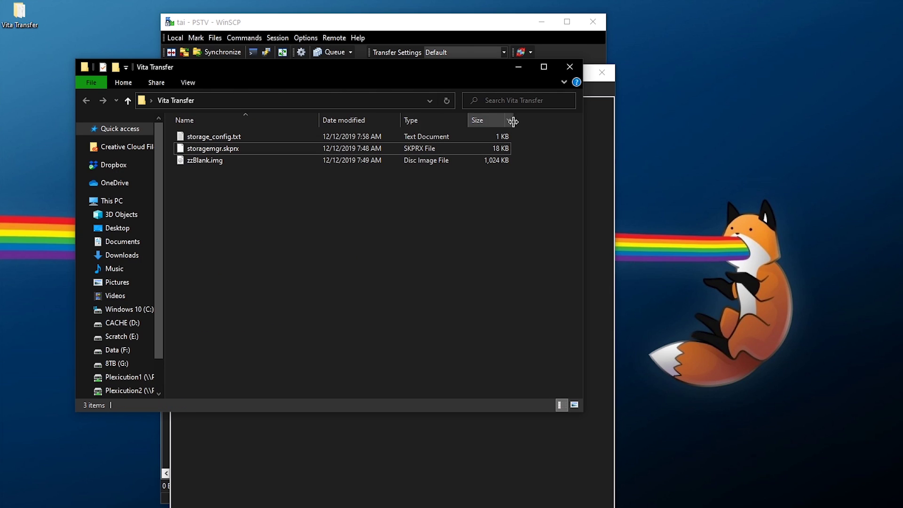
click(569, 66)
text(storagemgr.skprx)
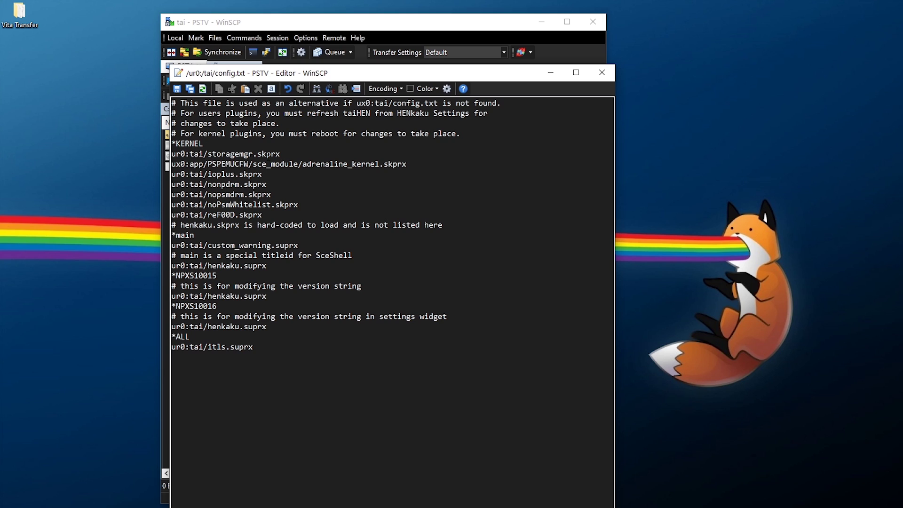
- Save config.txt to the PSTV, close the editor and hide the transfer queue
click(178, 92)
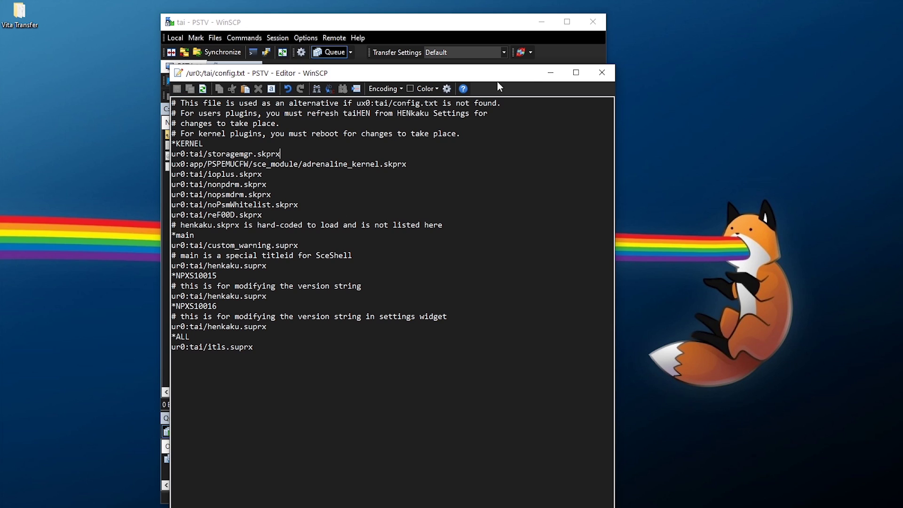
click(601, 67)
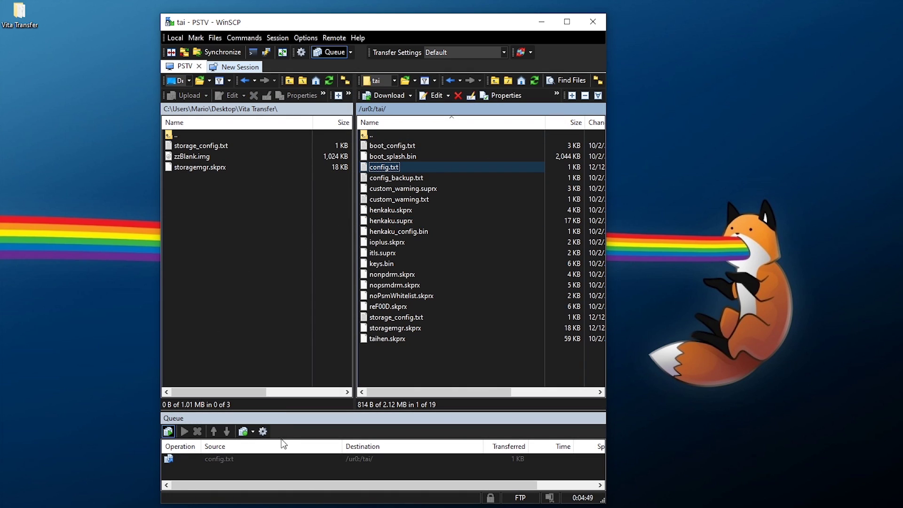
click(168, 432)
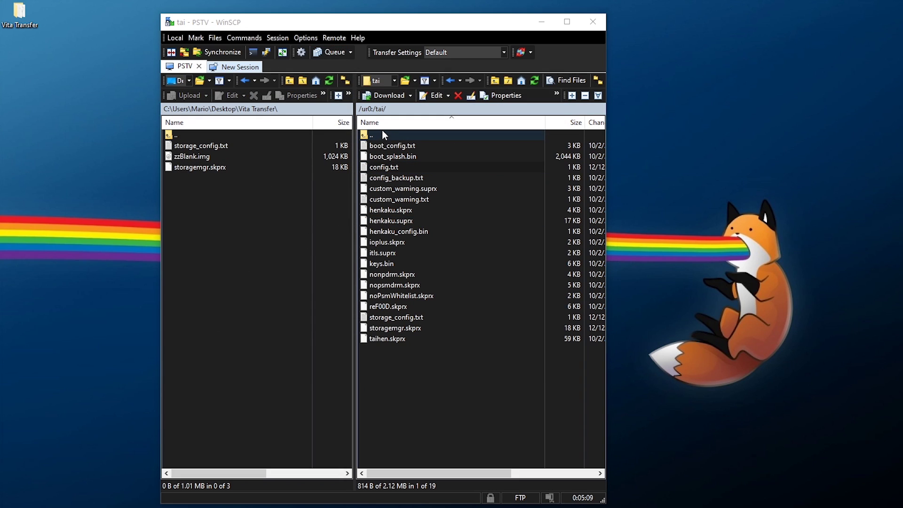
- Browse the remote storage from ur0:/tai up to the root and look through the ux0: folder
double_click(377, 135)
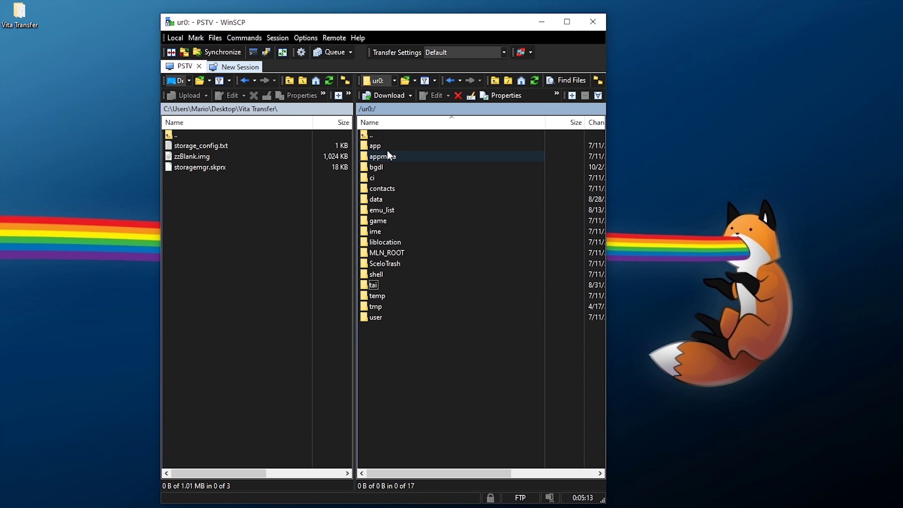
click(379, 283)
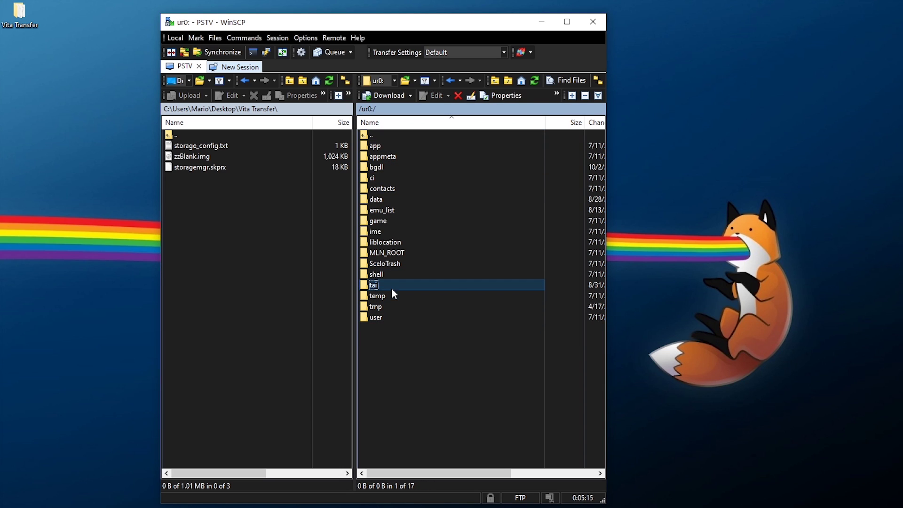
double_click(385, 134)
double_click(375, 211)
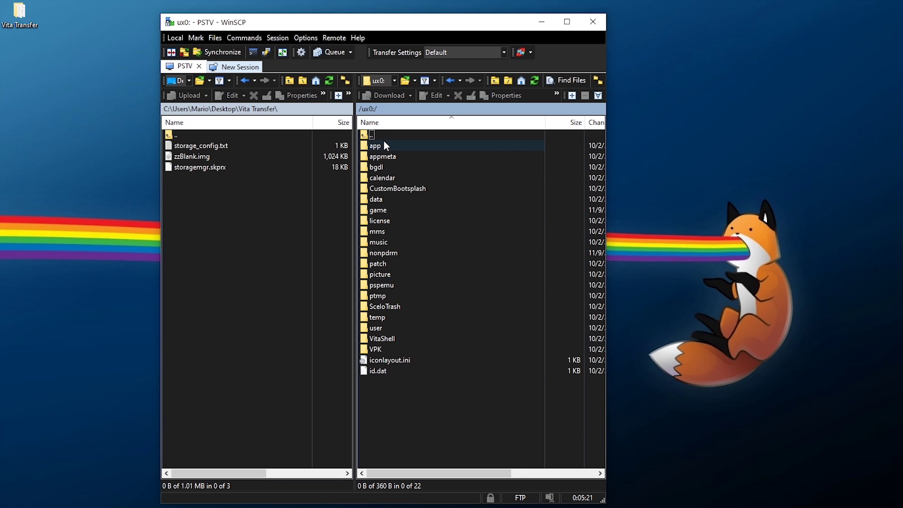
right_click(211, 207)
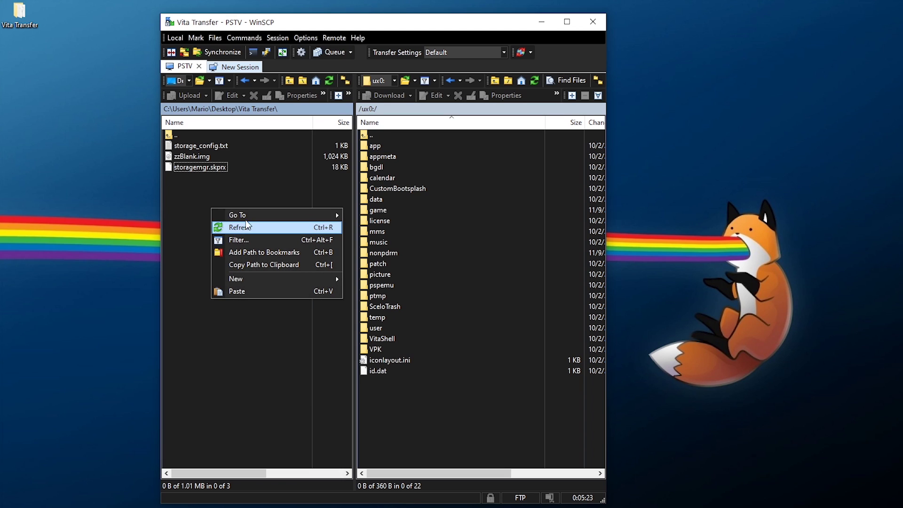
- Return to the remote root and download the whole ux0: folder into the local Vita Transfer folder
double_click(379, 135)
click(383, 222)
click(382, 199)
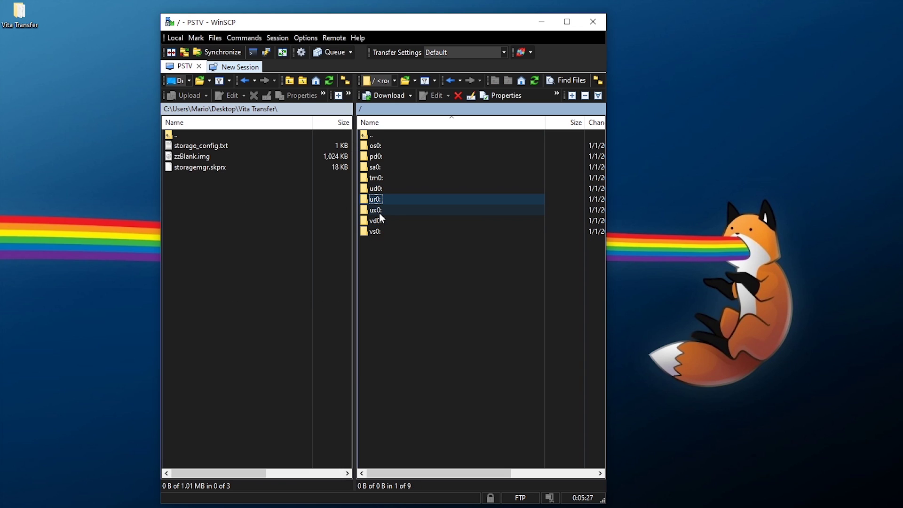
right_click(383, 210)
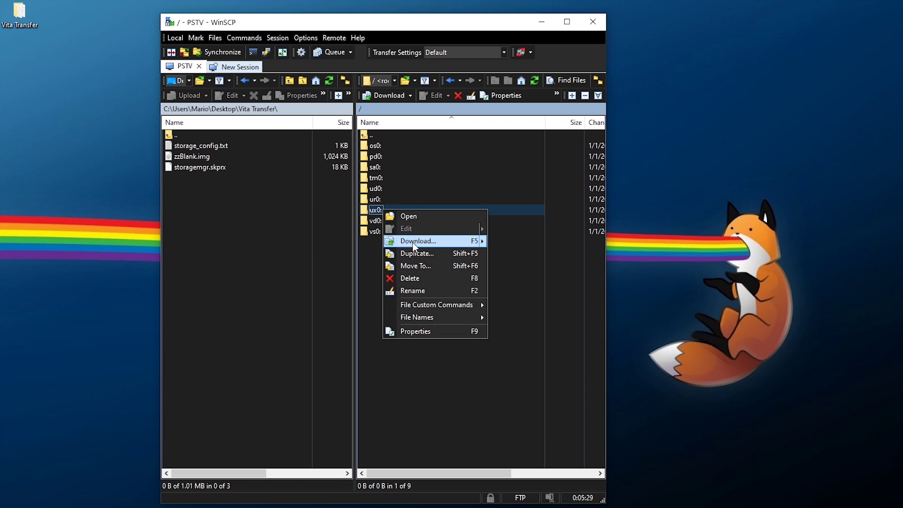
click(413, 242)
click(390, 293)
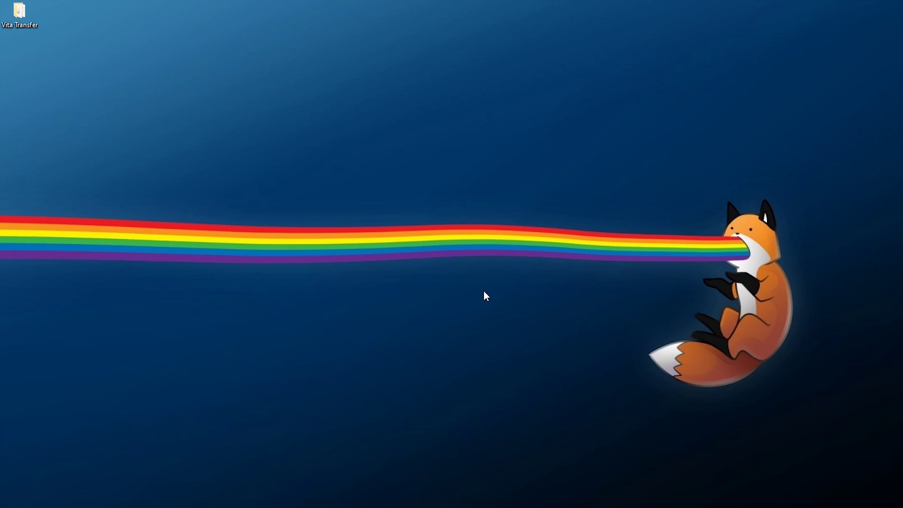
- Switch to File Explorer, examine the properties of USB Drive (I:), and close the windows
key(super+e)
click(373, 224)
right_click(342, 227)
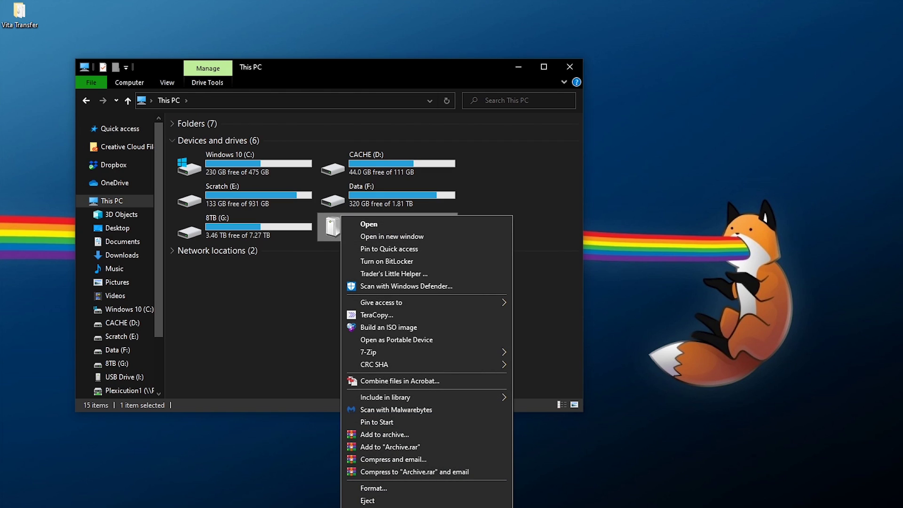
click(420, 507)
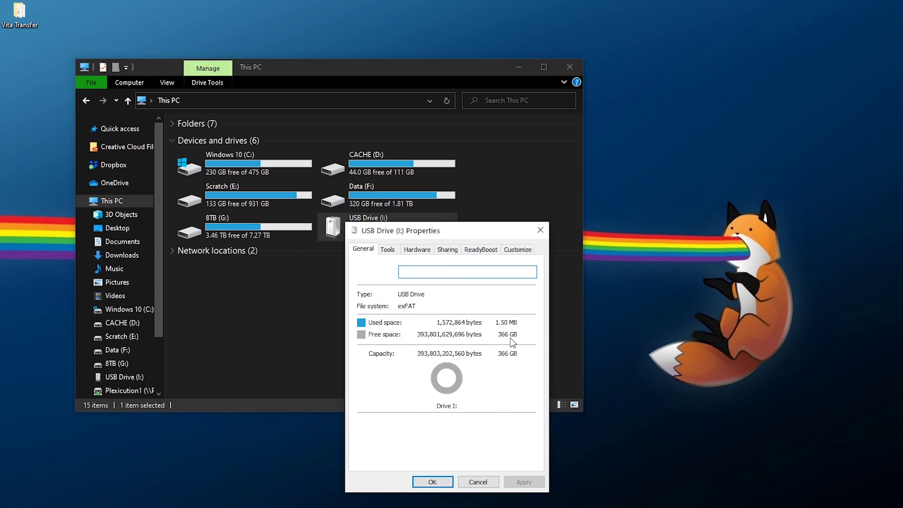
click(541, 230)
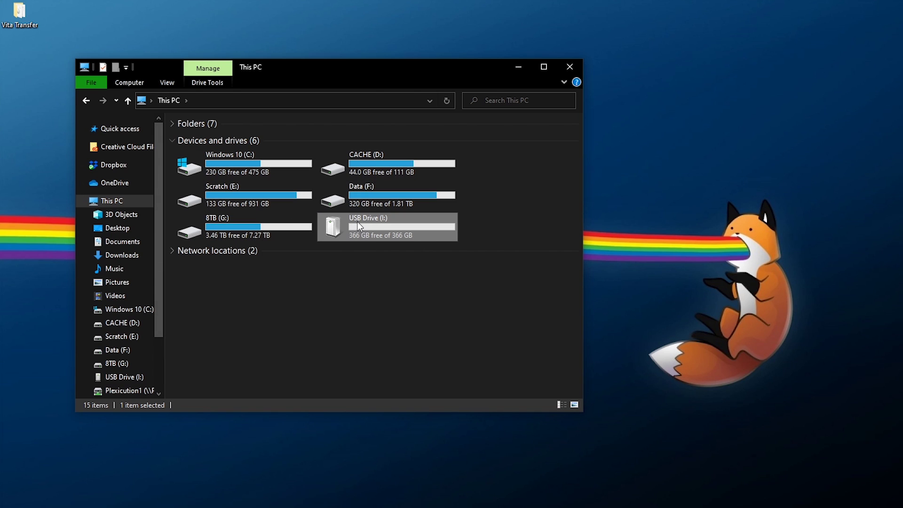
click(569, 66)
- Switch to Win32 Disk Imager and set the target device to I:, checking the USB drive's letter in File Explorer
click(346, 176)
click(488, 178)
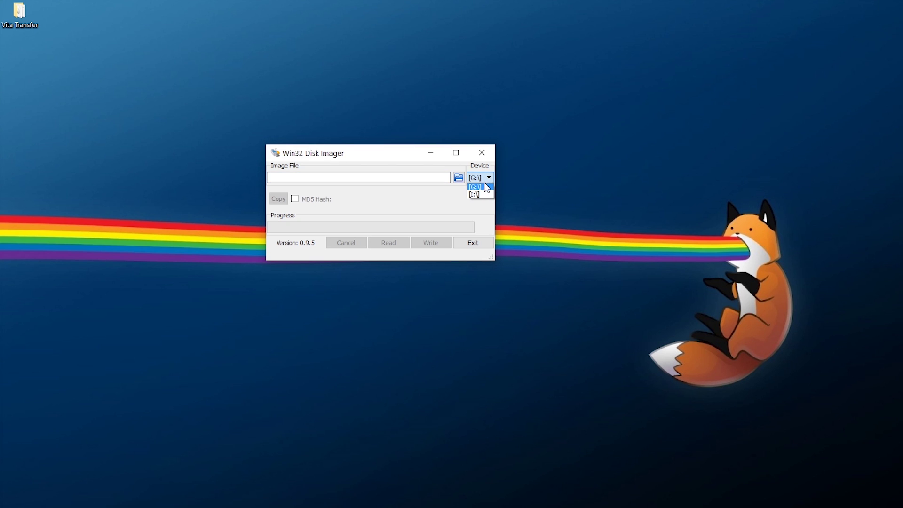
click(481, 194)
key(super+e)
click(368, 225)
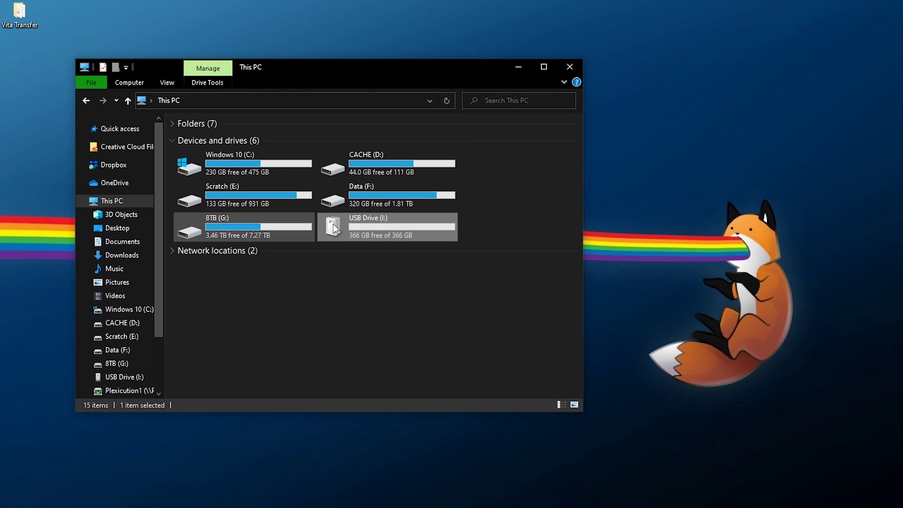
click(519, 67)
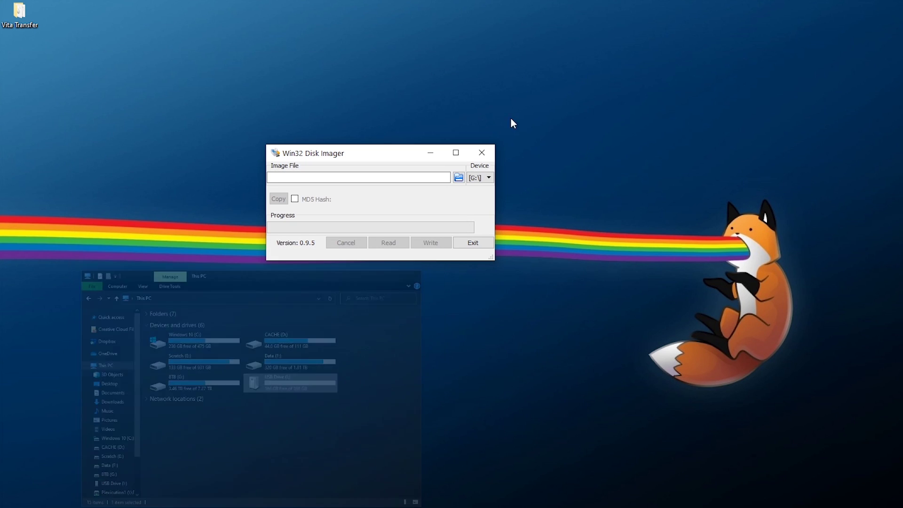
click(481, 178)
click(481, 194)
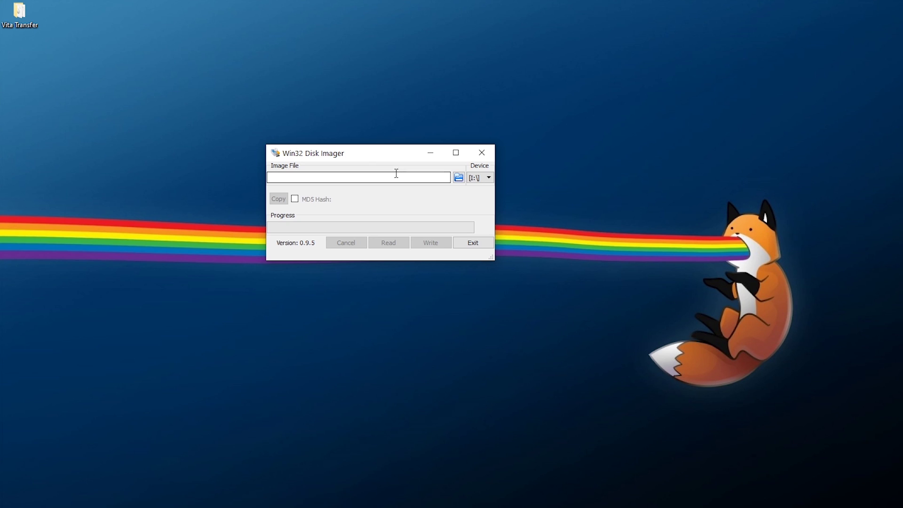
- Load zzBlank.img from the Vita Transfer folder as the disk image, without overwriting the image file
click(455, 179)
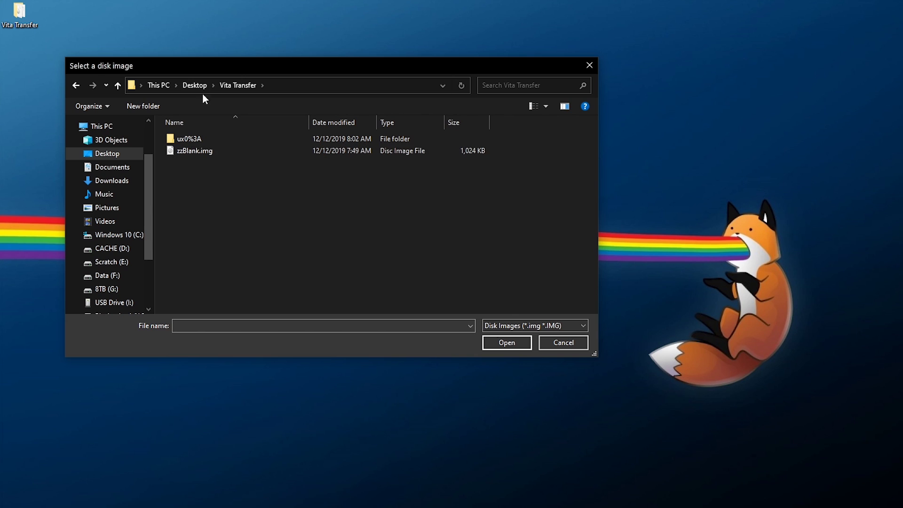
double_click(195, 151)
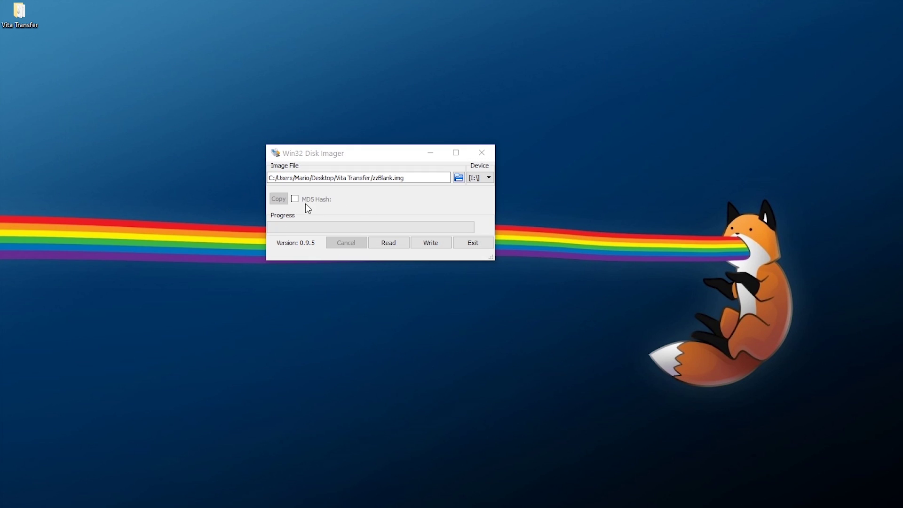
click(381, 247)
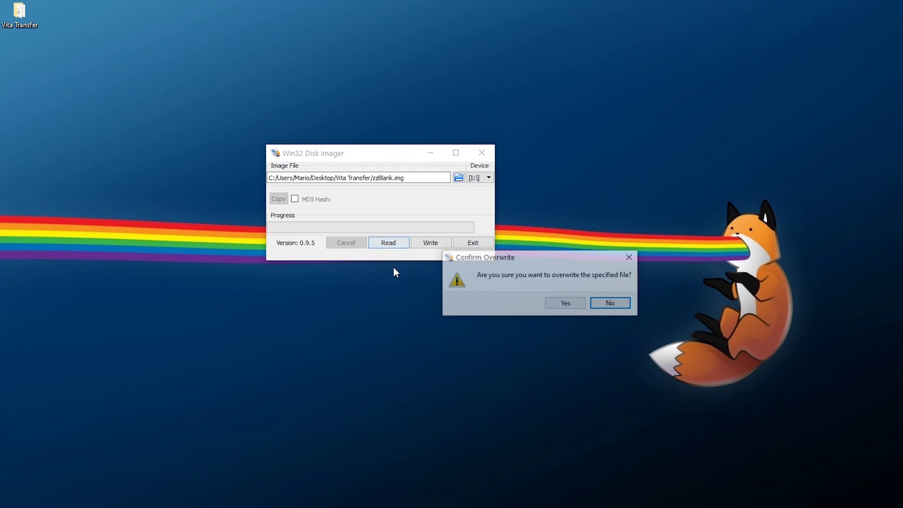
click(622, 305)
- Write the zzBlank.img image to device I:, accept the overwrite and exit the imager
click(430, 242)
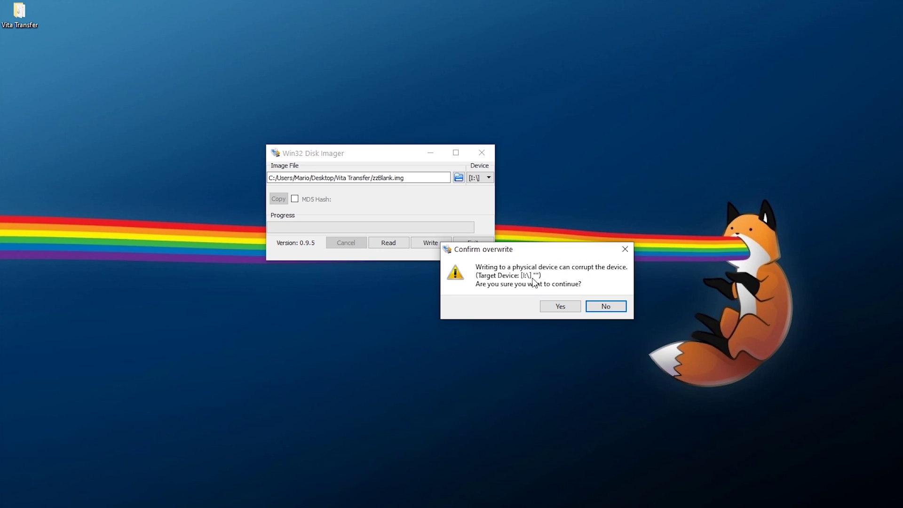
click(566, 306)
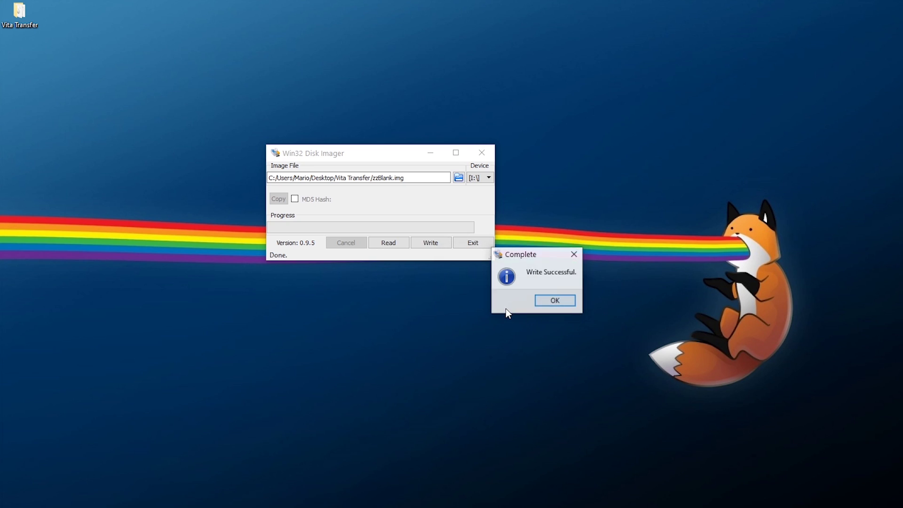
click(550, 304)
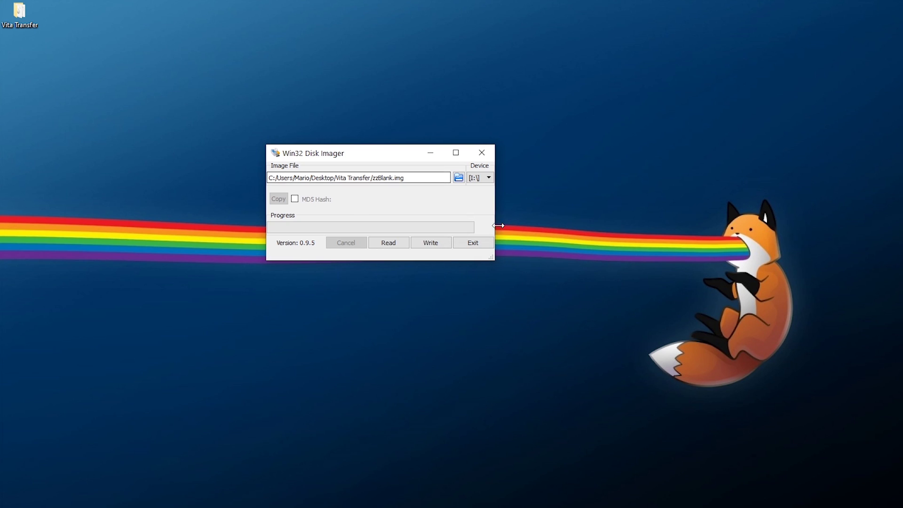
click(481, 242)
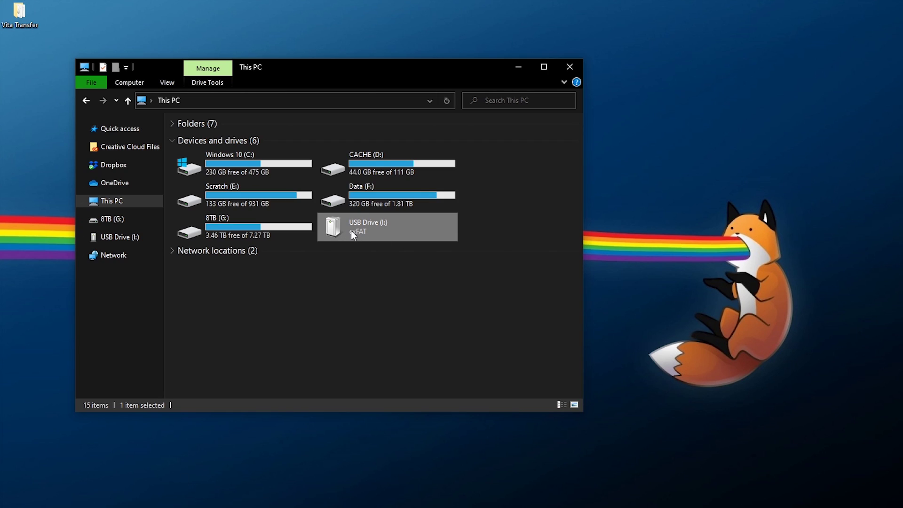
- Open the format settings for USB Drive (I:), keeping the 366 GB capacity and exFAT, and set the allocation unit size to 64 kilobytes
right_click(346, 219)
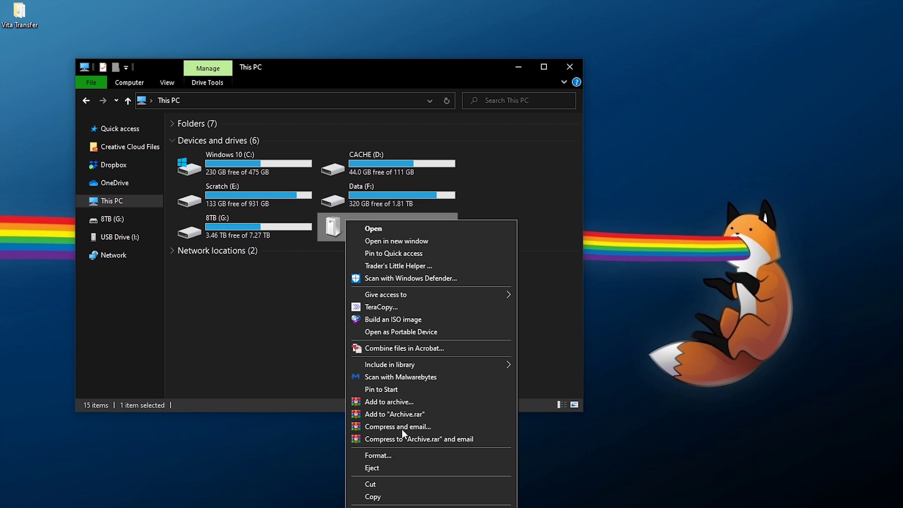
click(365, 455)
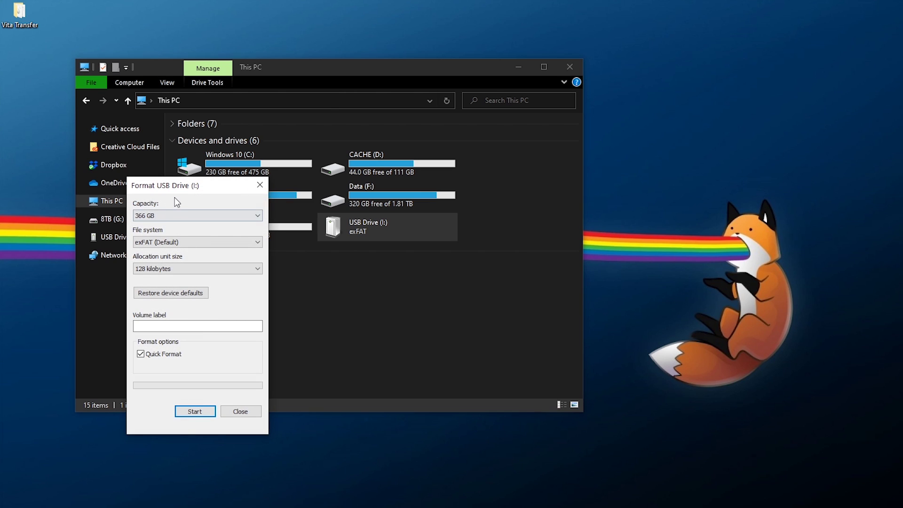
drag(172, 193, 214, 122)
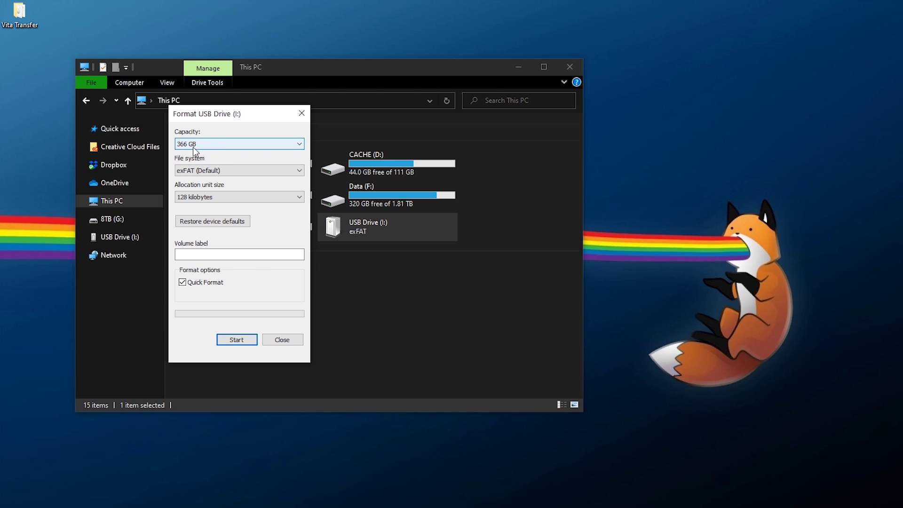
click(209, 150)
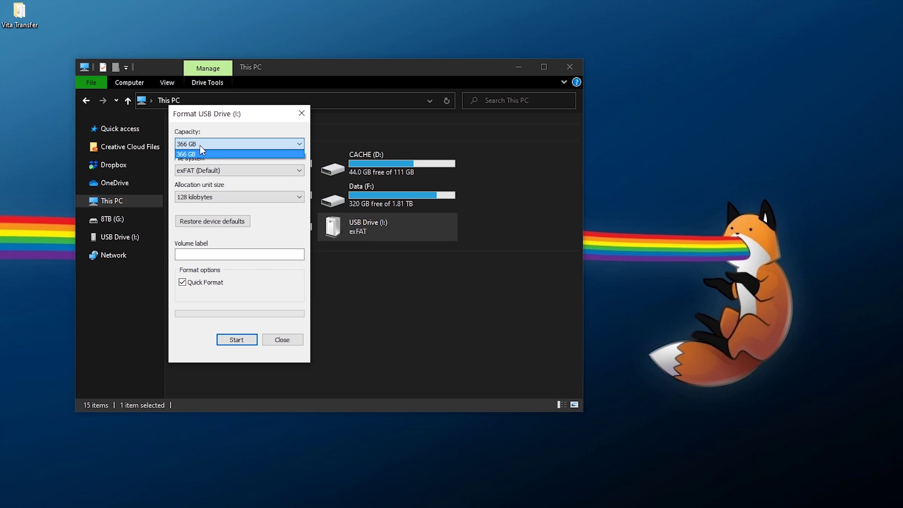
click(201, 149)
click(206, 173)
click(205, 170)
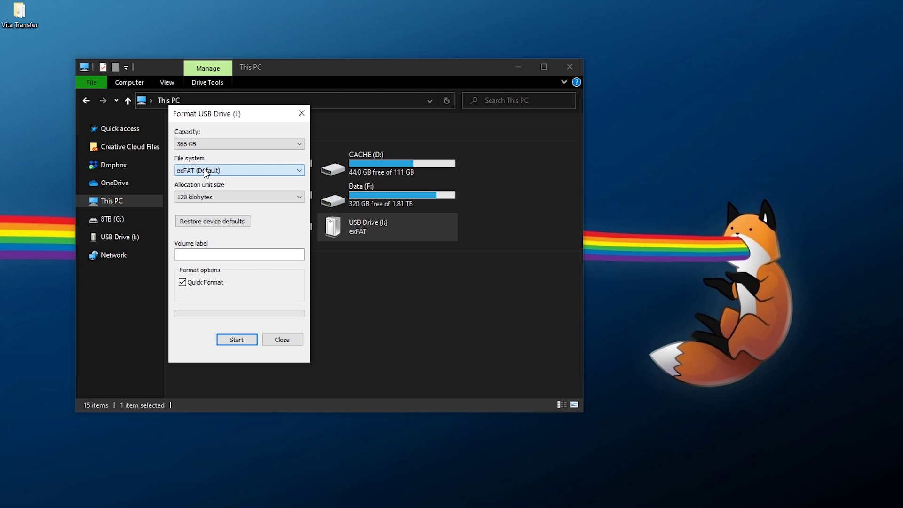
click(206, 199)
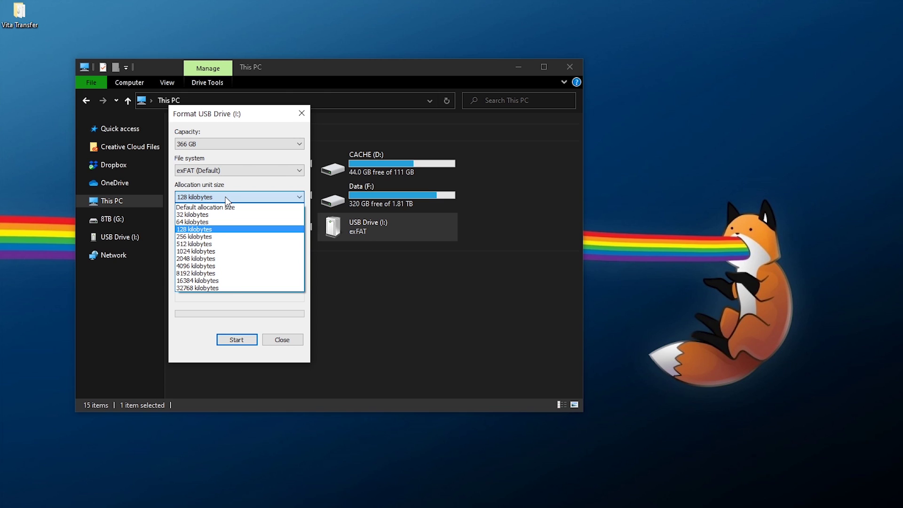
click(209, 223)
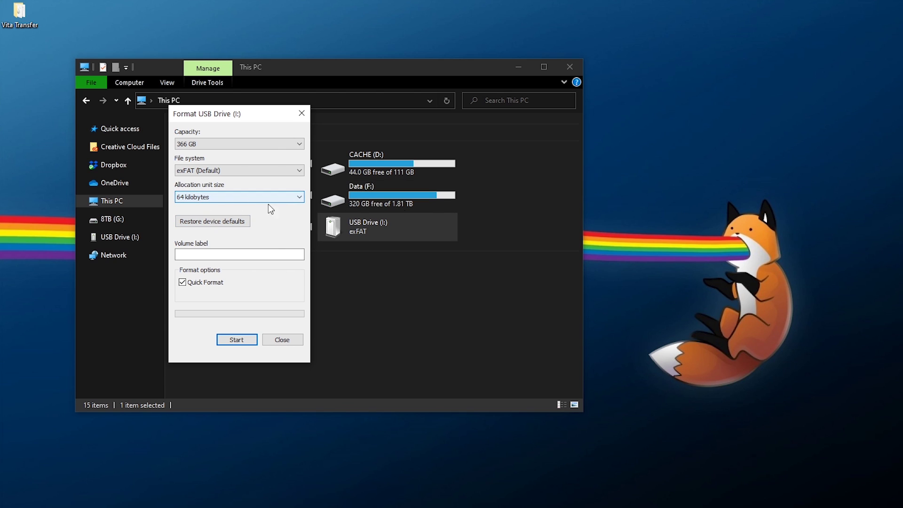
- Quick-format USB Drive (I:), accept the erase warning, and close the format dialog and the WinSCP session
click(237, 340)
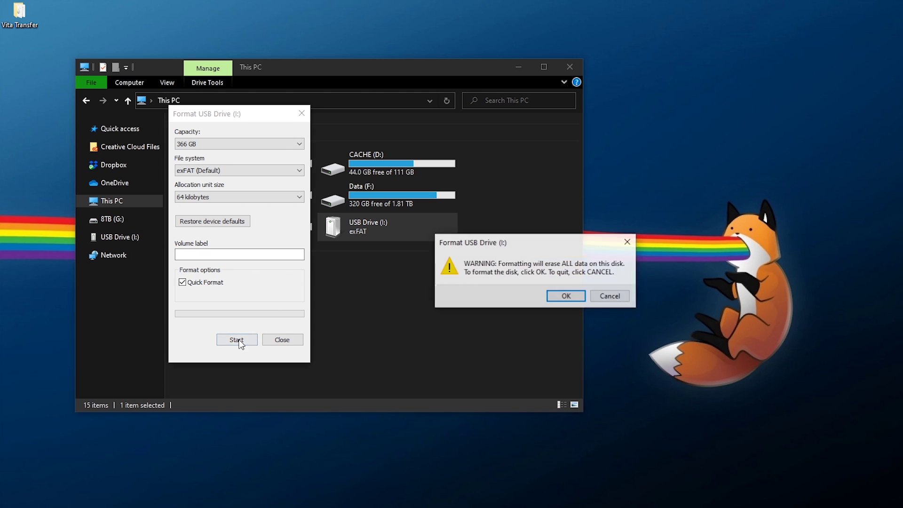
click(567, 297)
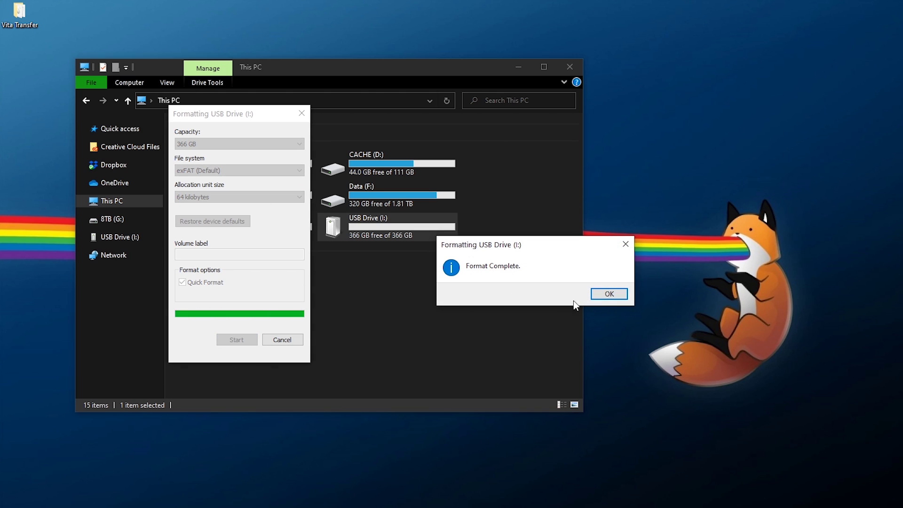
click(609, 294)
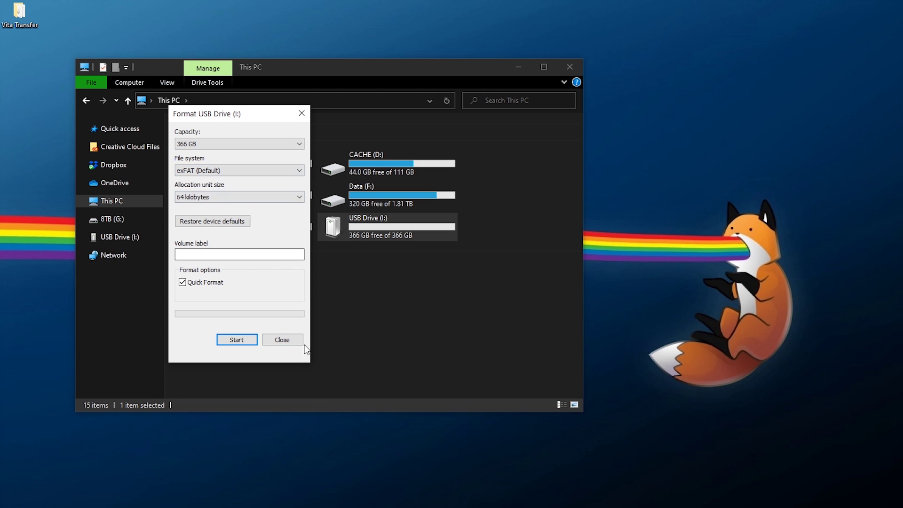
click(295, 341)
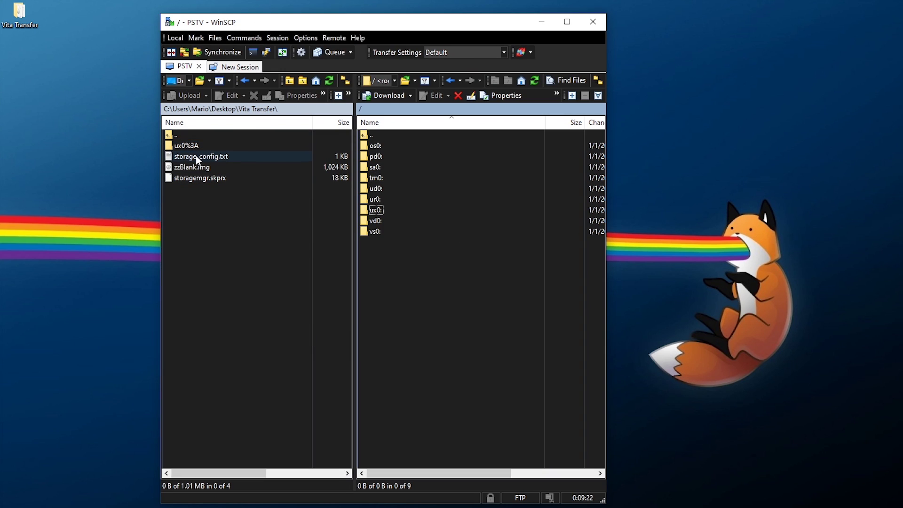
click(593, 22)
click(398, 285)
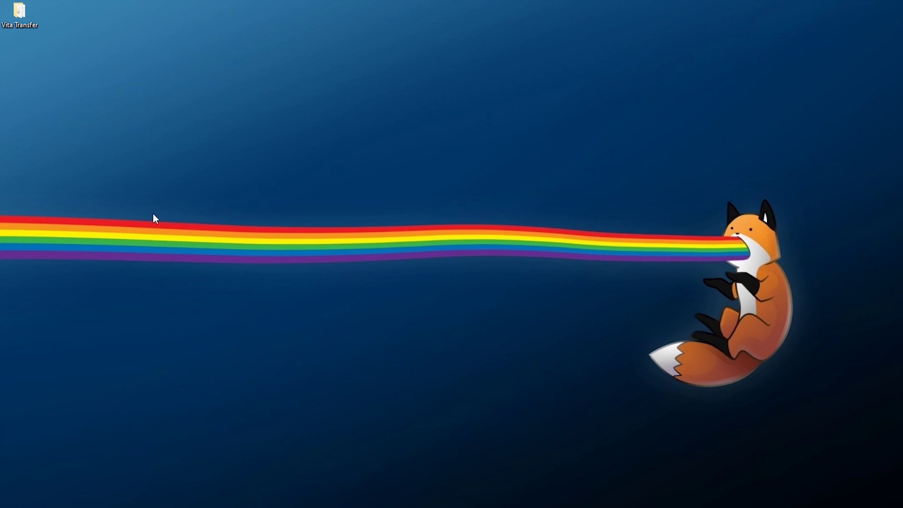
- Open the ux0%3A backup folder inside Vita Transfer on the desktop and copy all of its contents
double_click(19, 15)
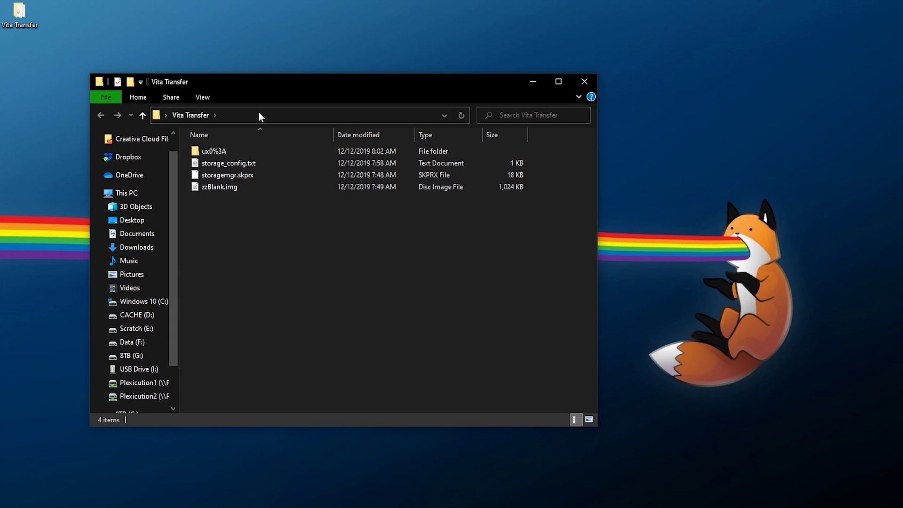
double_click(216, 150)
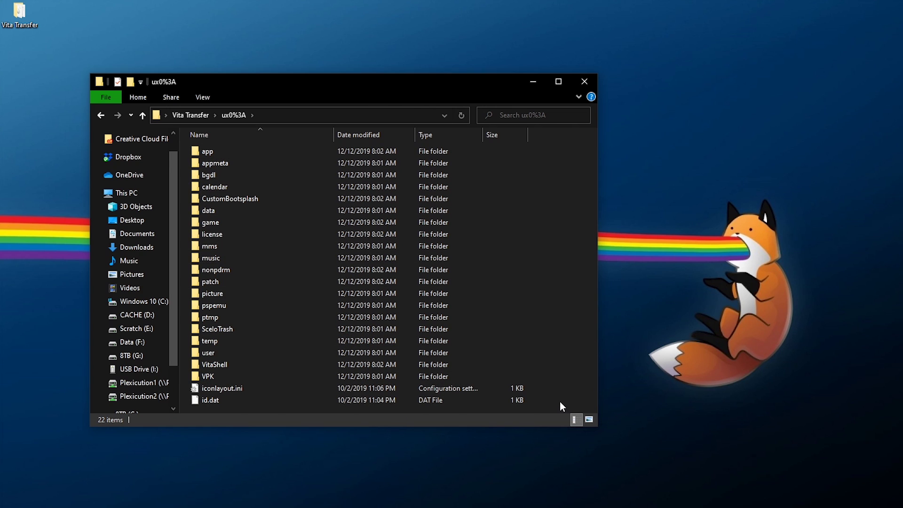
key(ctrl+a)
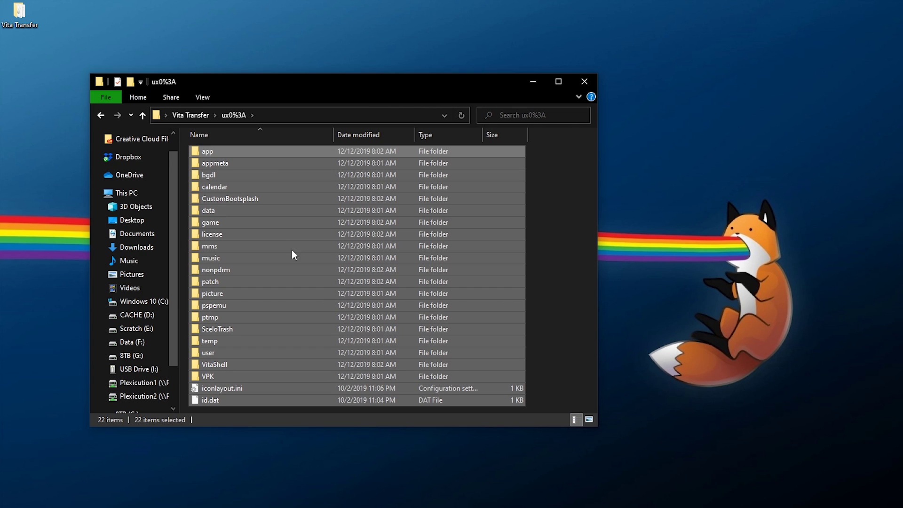
right_click(236, 197)
click(277, 453)
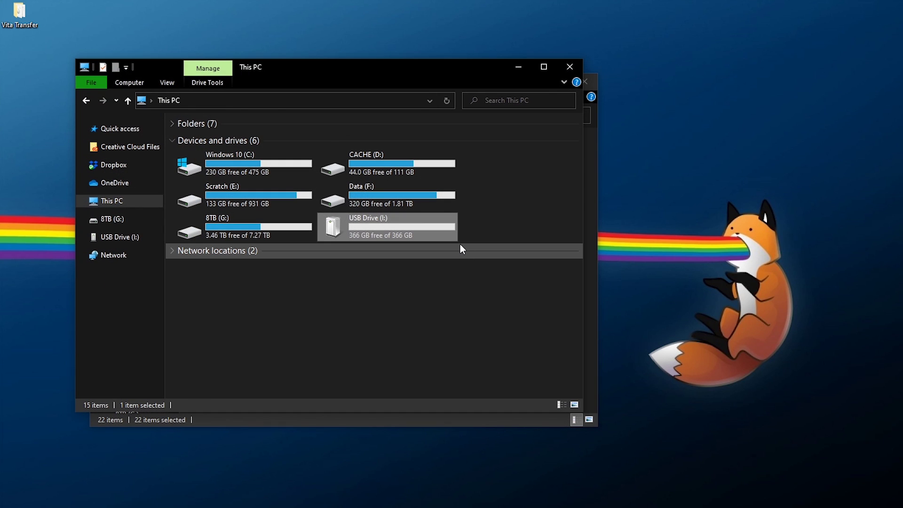
- Paste the copied ux0 backup files and folders into the root of USB Drive (I:)
double_click(363, 219)
right_click(213, 163)
click(242, 242)
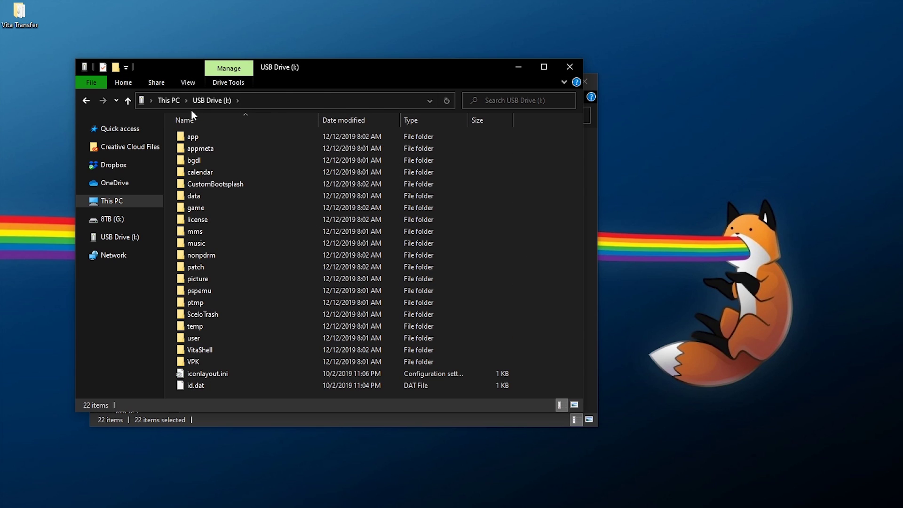
- Return to This PC, check the contents of USB Drive (I:), and eject the drive
click(170, 101)
double_click(389, 227)
click(112, 207)
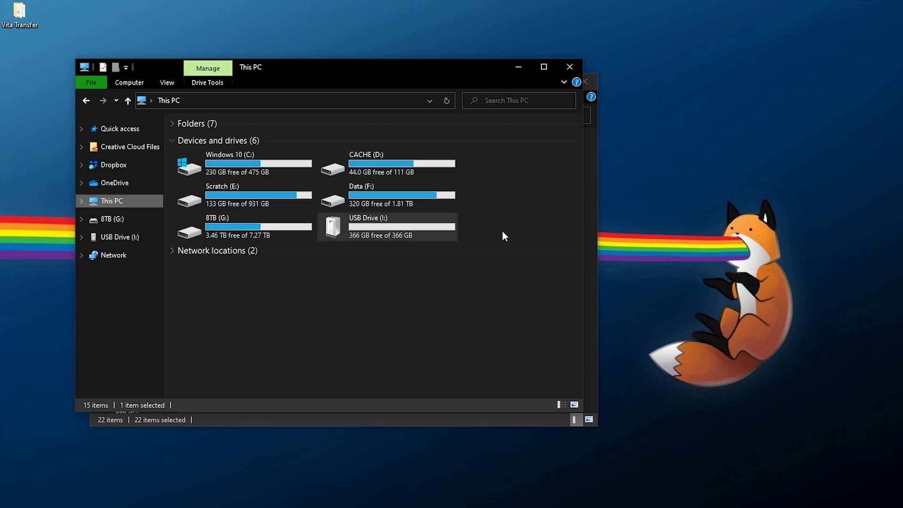
right_click(369, 218)
click(420, 488)
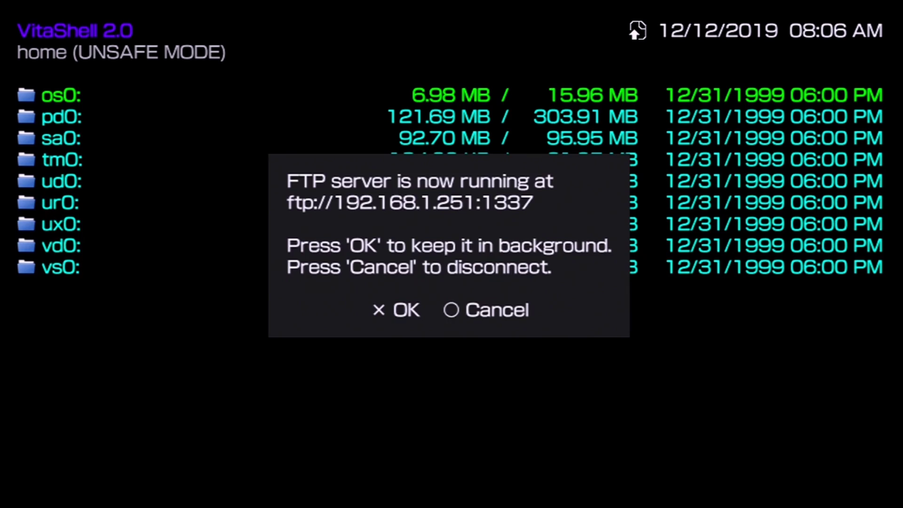
- Switch to VitaShell on the PSTV, disconnect the FTP server and close the app
key(Escape)
key(Home)
key(Escape)
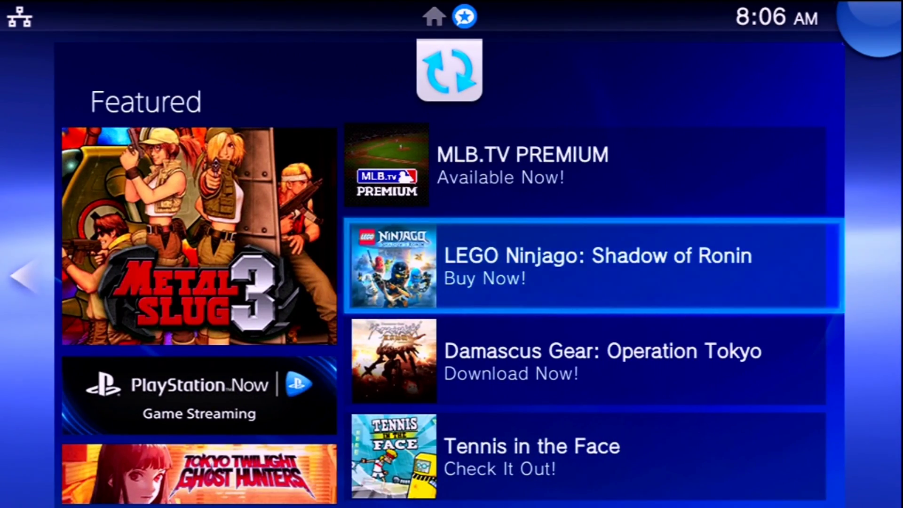
- Power off the PSTV completely rather than putting it on standby
key(super)
key(Down)
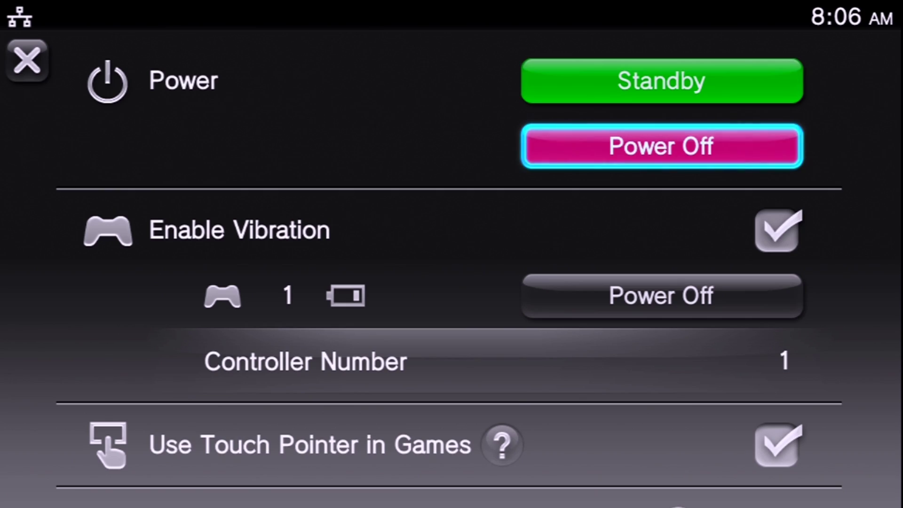
key(Return)
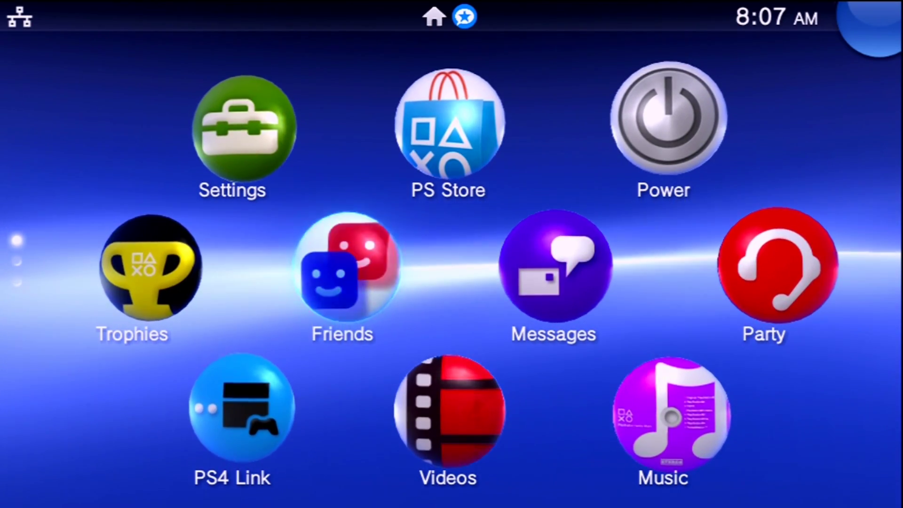
- Look through the PSTV home screen pages and launch VitaShell
key(Down)
key(Down)
key(Down)
key(Down)
key(Down)
key(Up)
key(Up)
key(Up)
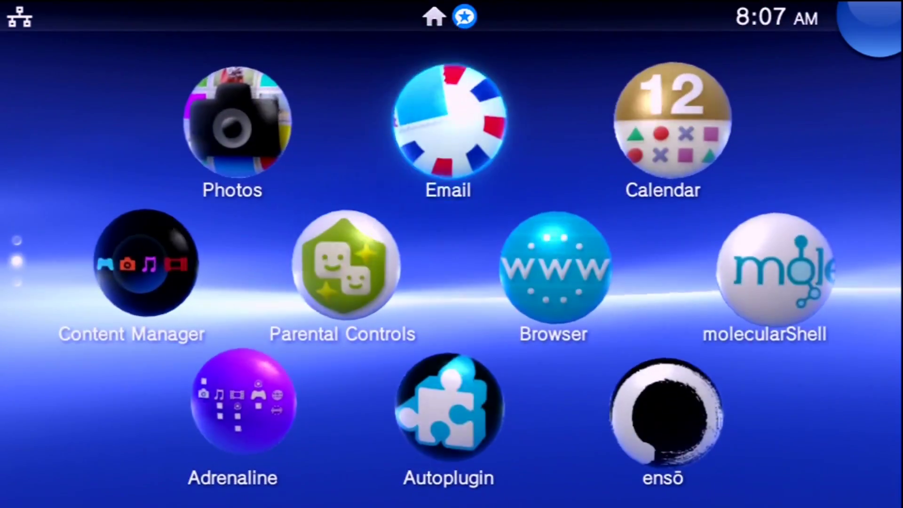
key(Up)
key(Down)
key(Down)
key(Down)
key(Down)
key(Right)
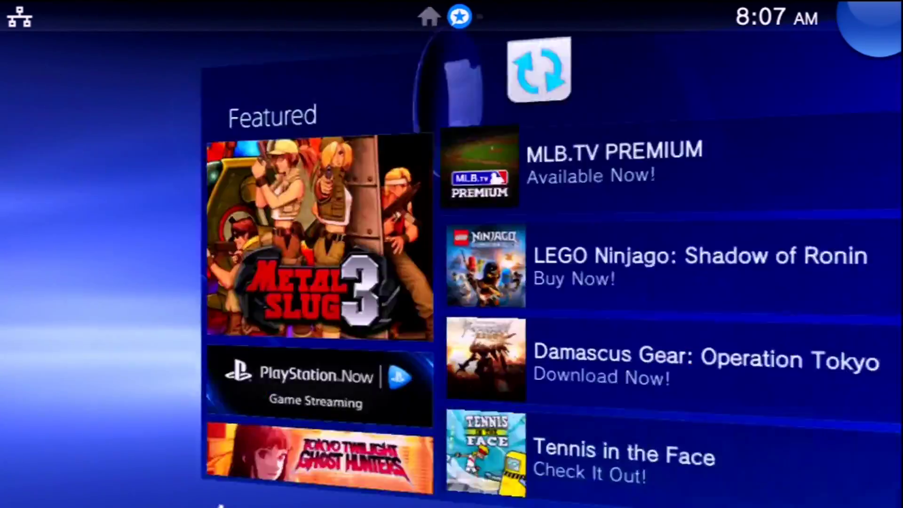
key(Right)
key(Return)
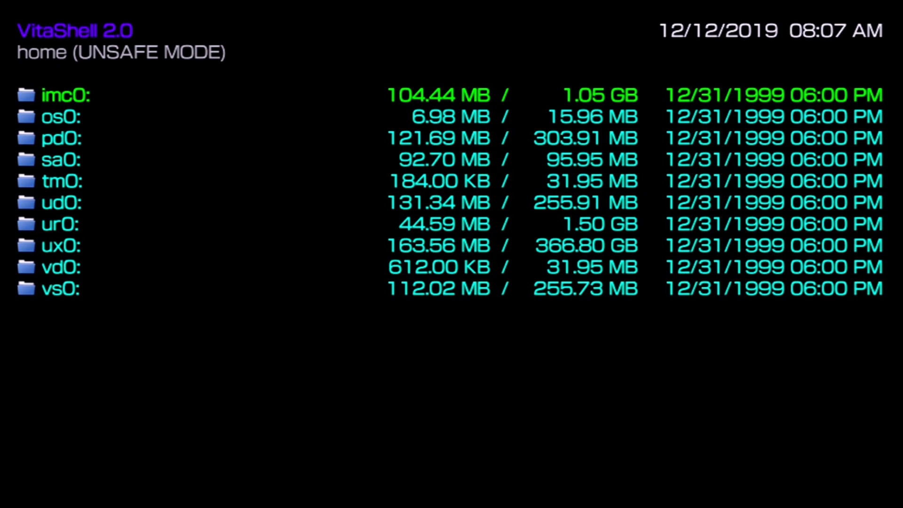
- Check the used space and capacity of the ux0: partition in the VitaShell device list
key(Down)
key(Down)
key(Down)
key(Down)
key(Down)
key(Down)
key(Down)
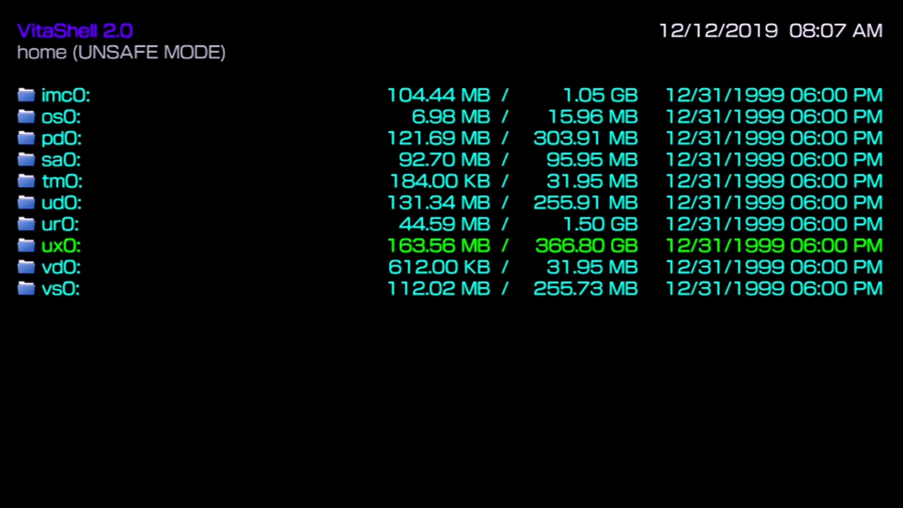
- Close VitaShell and start the Settings app from the first home screen page
key(Home)
key(Escape)
key(Left)
key(Up)
key(Up)
key(Up)
key(Up)
key(Up)
key(Up)
key(Left)
key(Return)
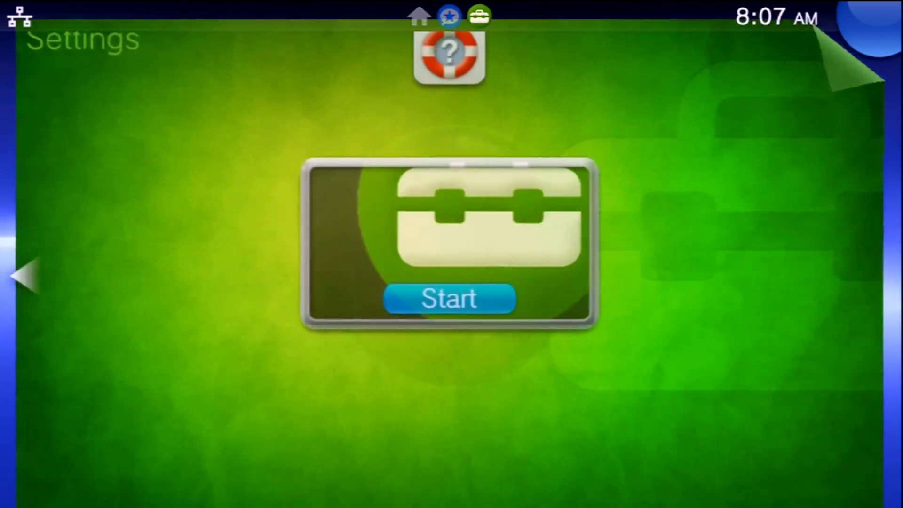
key(Return)
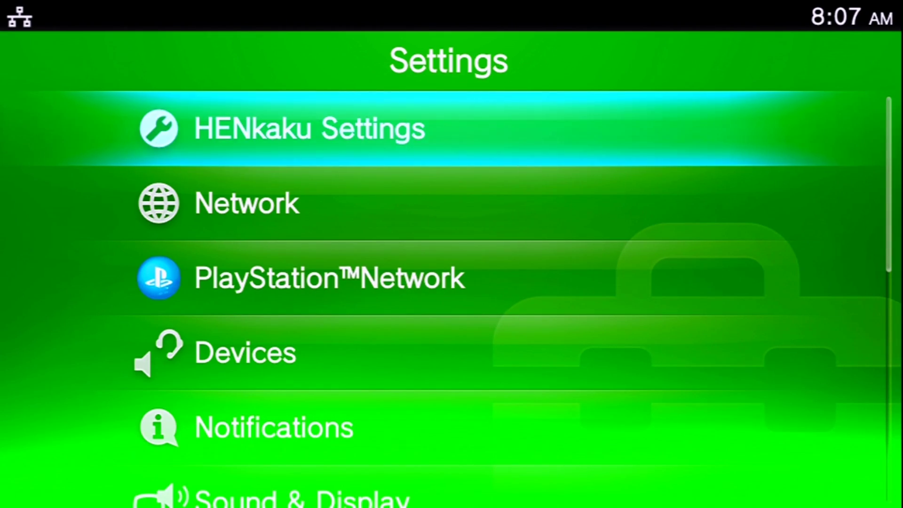
- Open System Information in the System settings to check the memory card's capacity and free space
key(Down)
key(Down)
key(Down)
key(Down)
key(Down)
key(Down)
key(Down)
key(Down)
key(Down)
key(Down)
key(Down)
key(Down)
key(Up)
key(Up)
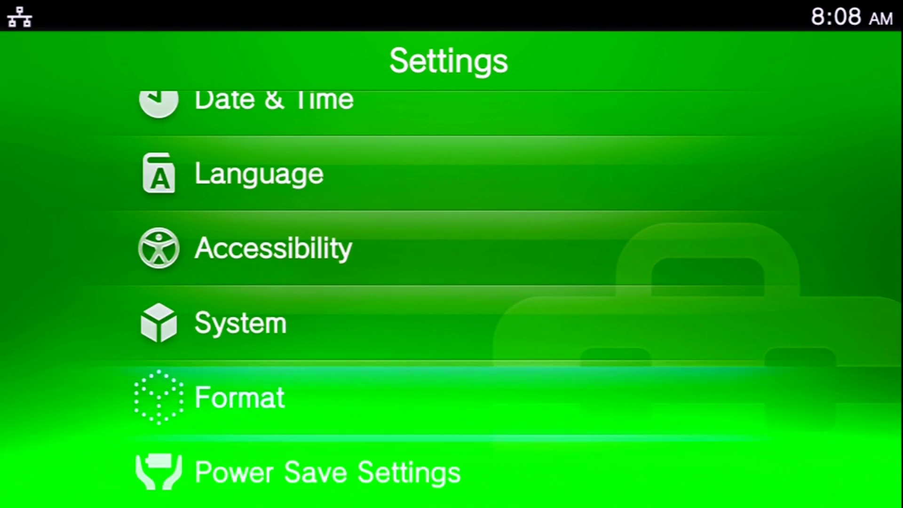
key(Return)
key(Return)
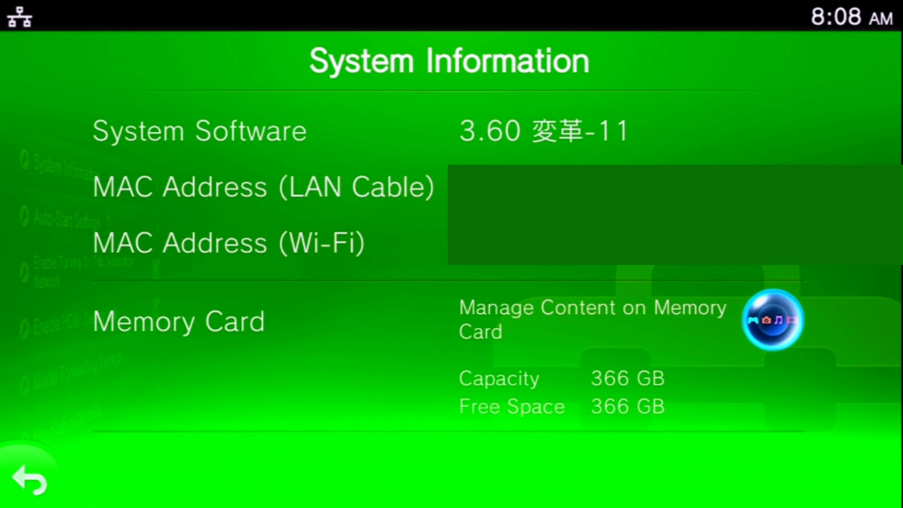
- Close Settings and look through the home screen pages for the installed apps, ending at VitaShell
key(Home)
key(Escape)
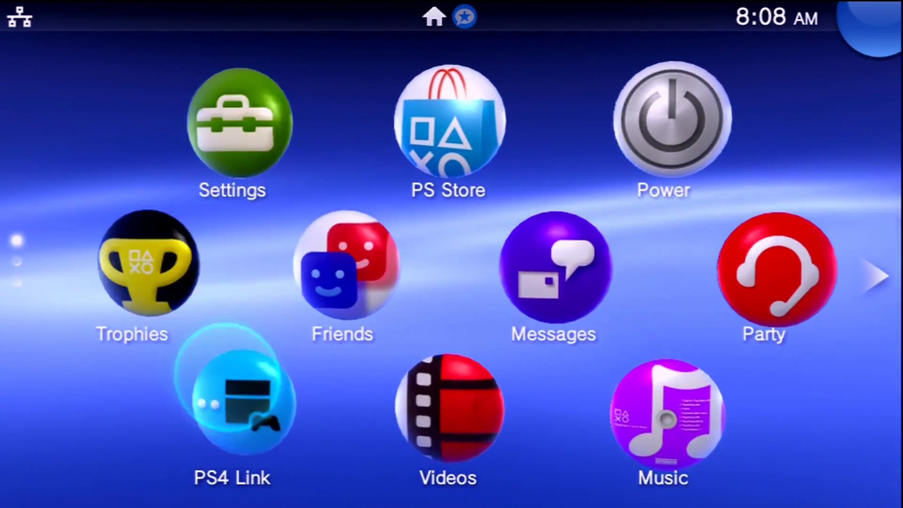
key(Down)
key(Down)
key(Down)
key(Down)
key(Up)
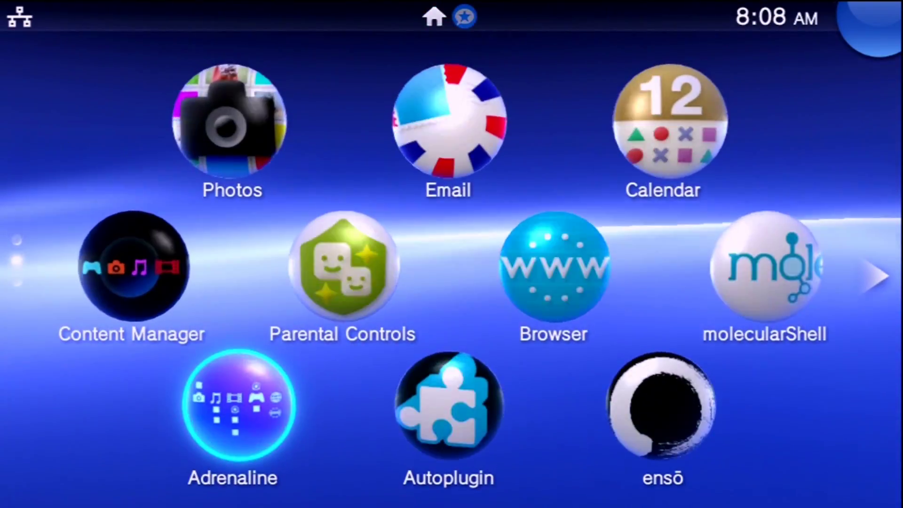
key(Up)
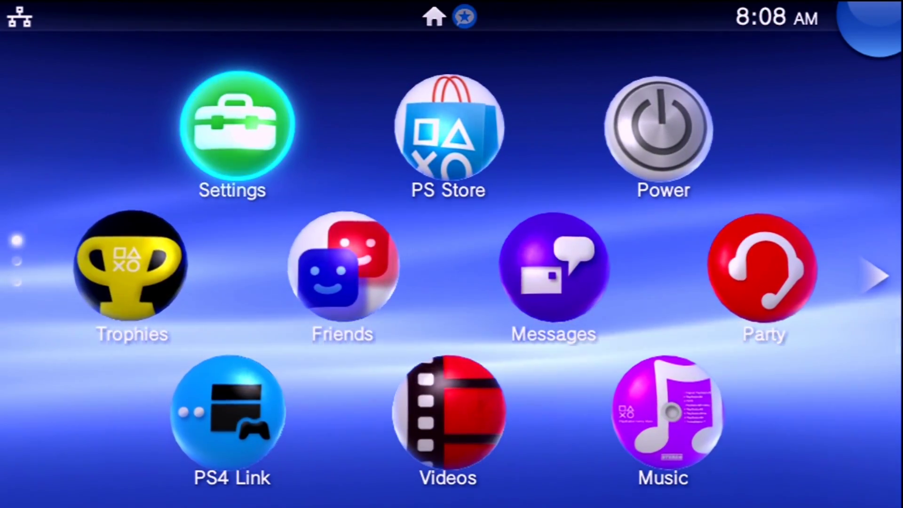
key(Down)
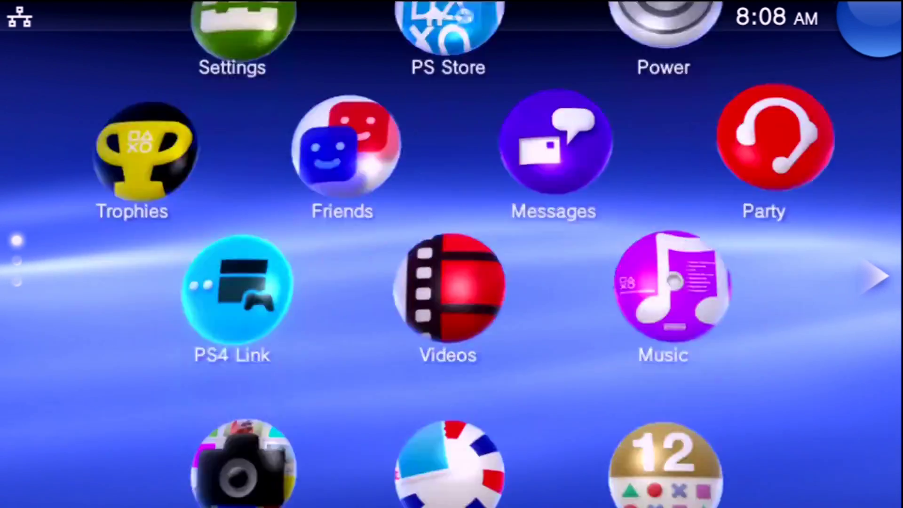
key(Down)
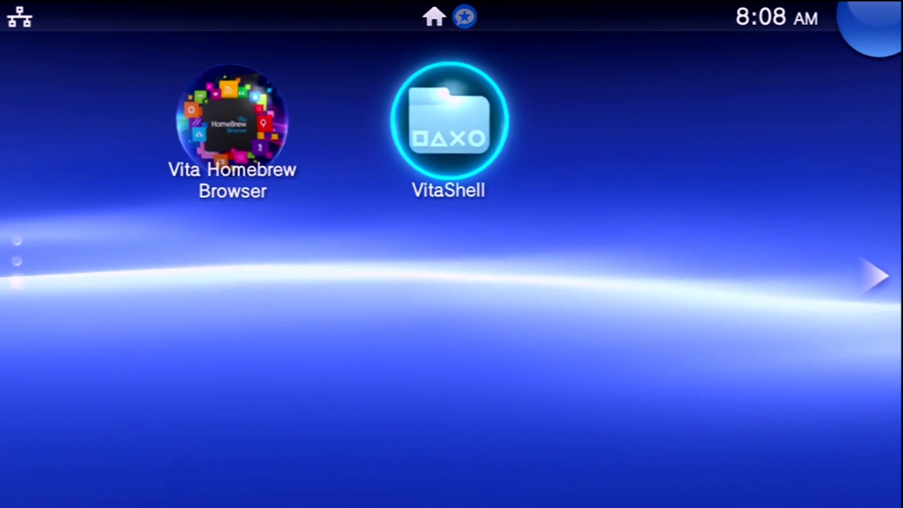
- Go to the first home screen page and power off the console from its Power options
key(Up)
key(Up)
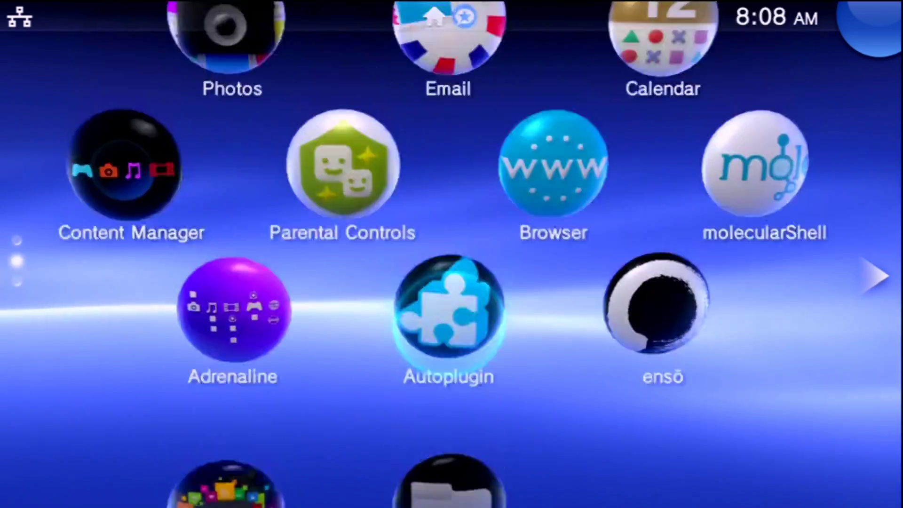
key(Up)
key(Up)
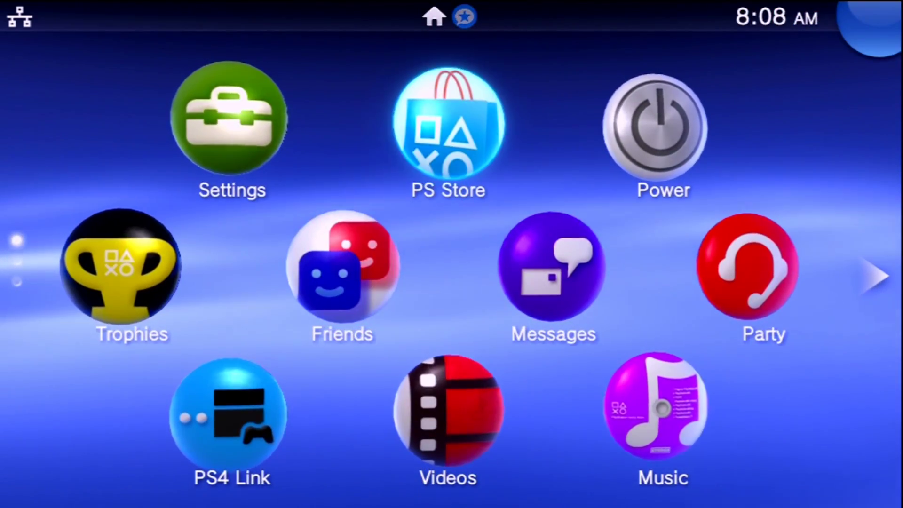
key(Right)
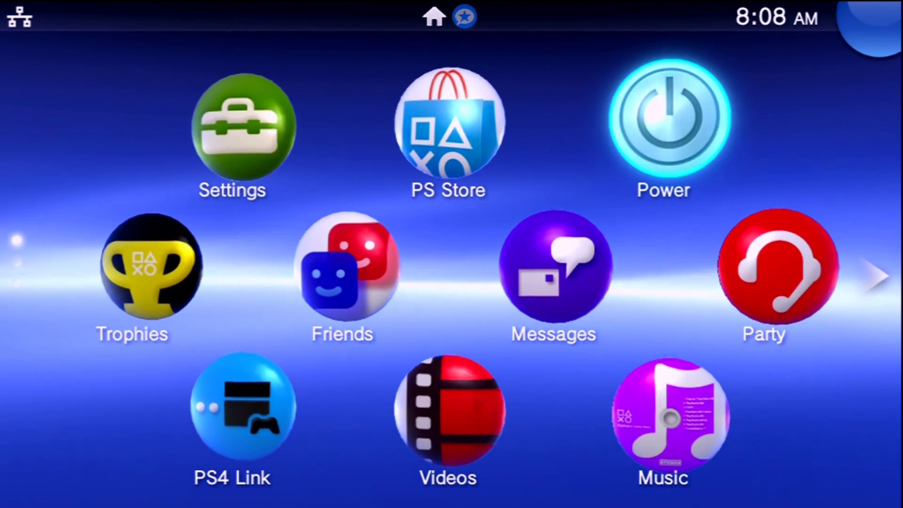
key(Return)
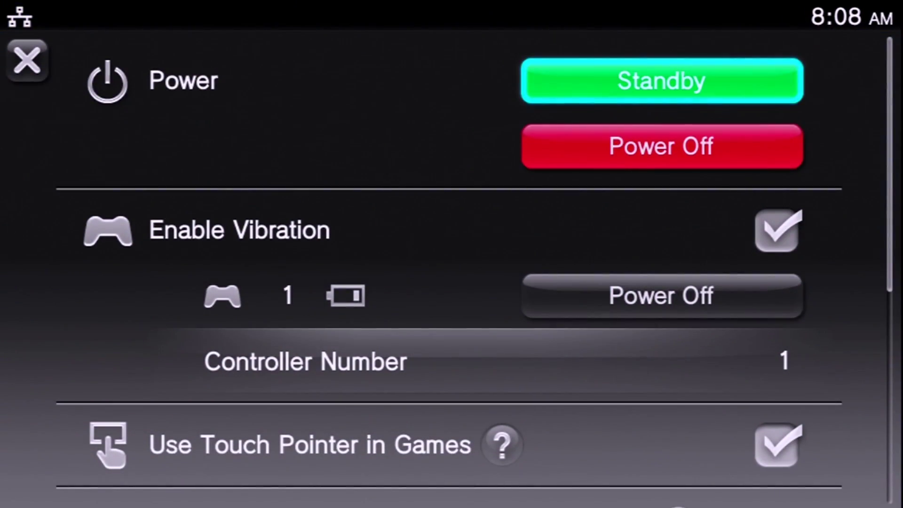
key(Down)
key(Return)
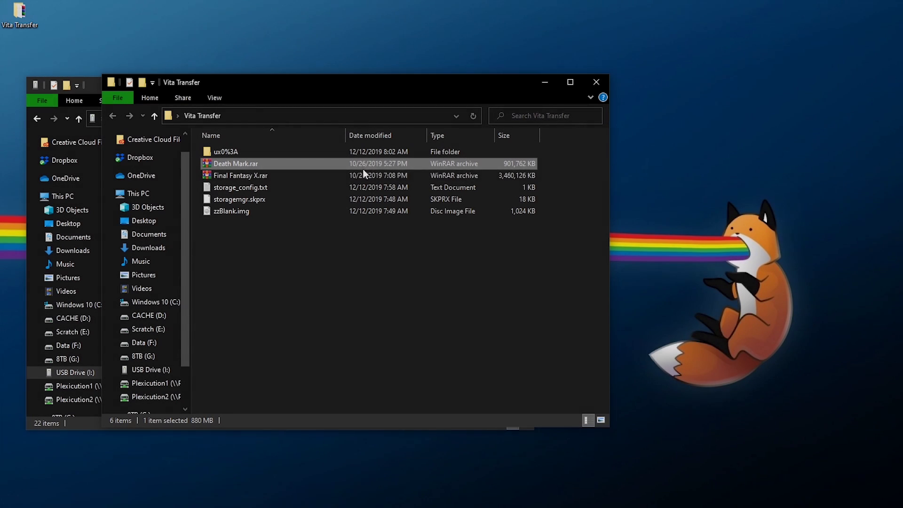
- On the PC, extract Death Mark.rar and Final Fantasy X.rar into separate folders within Vita Transfer
ctrl+click(249, 163)
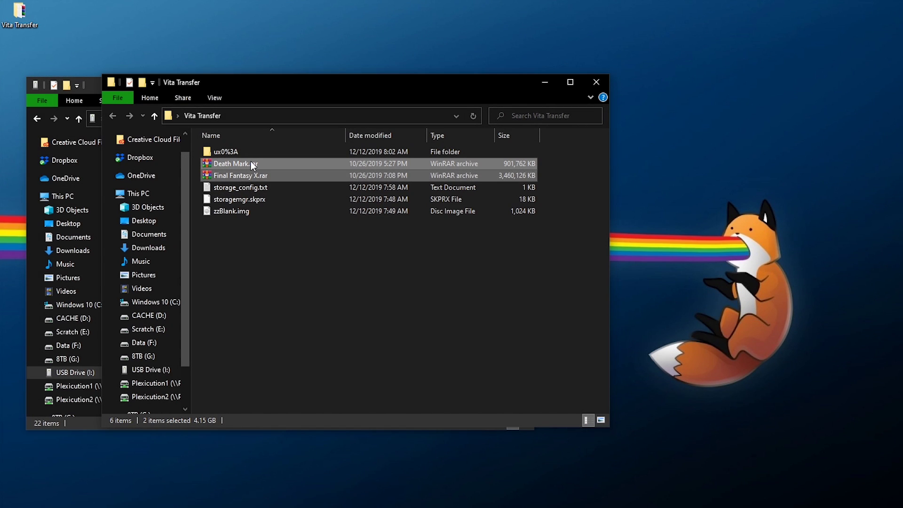
right_click(250, 161)
click(287, 244)
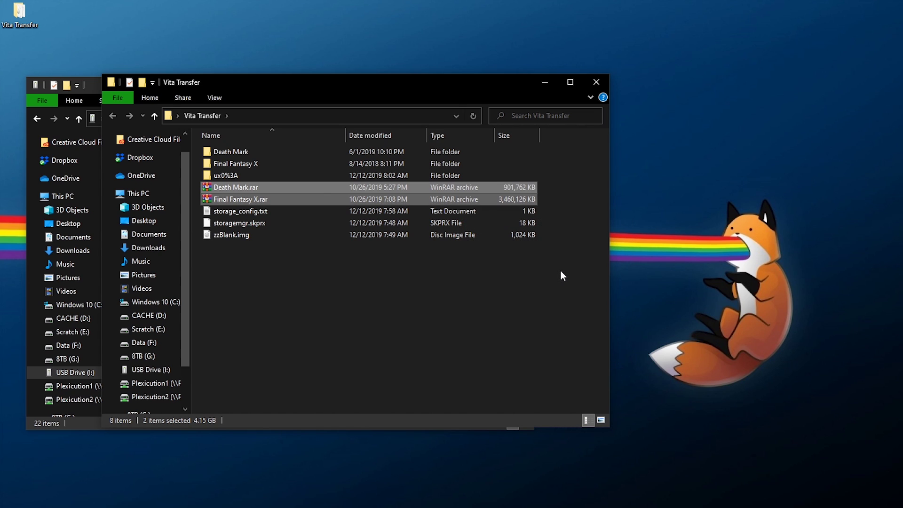
click(562, 272)
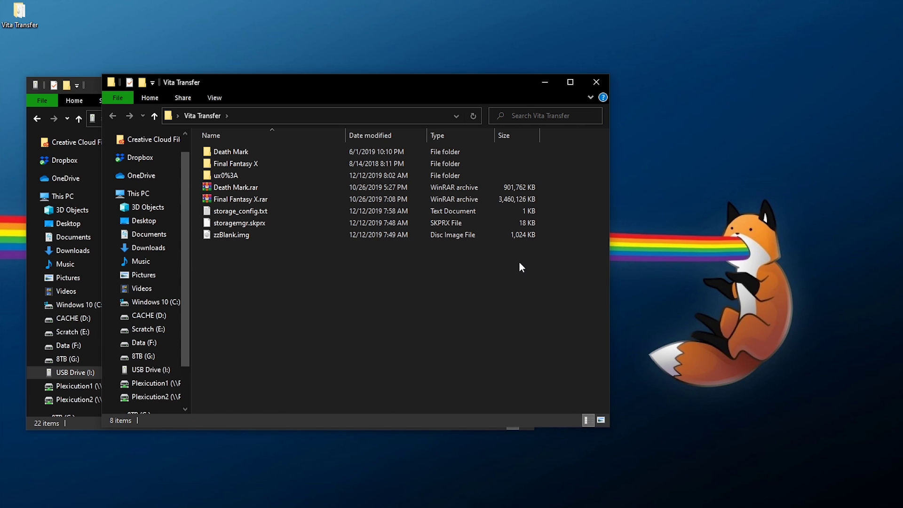
- Copy the app folder from the extracted Death Mark folder to the root of USB Drive (I:)
click(228, 150)
double_click(227, 151)
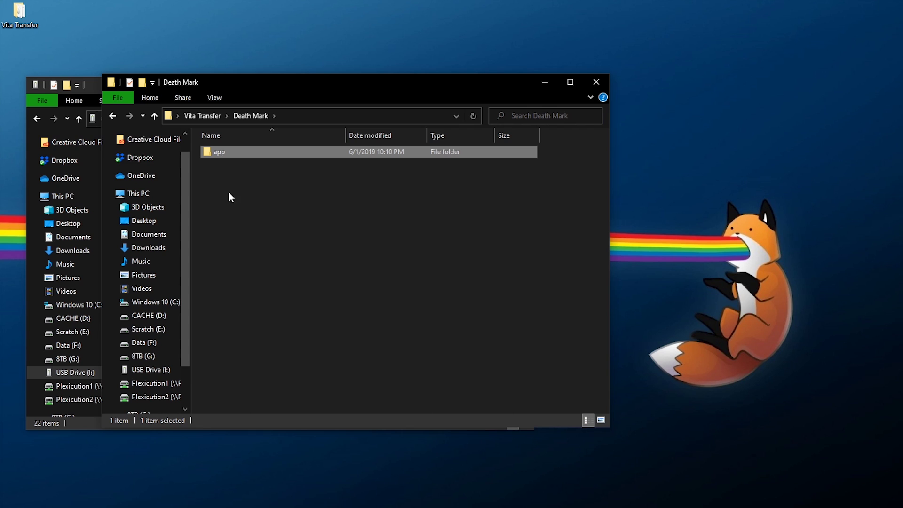
click(85, 83)
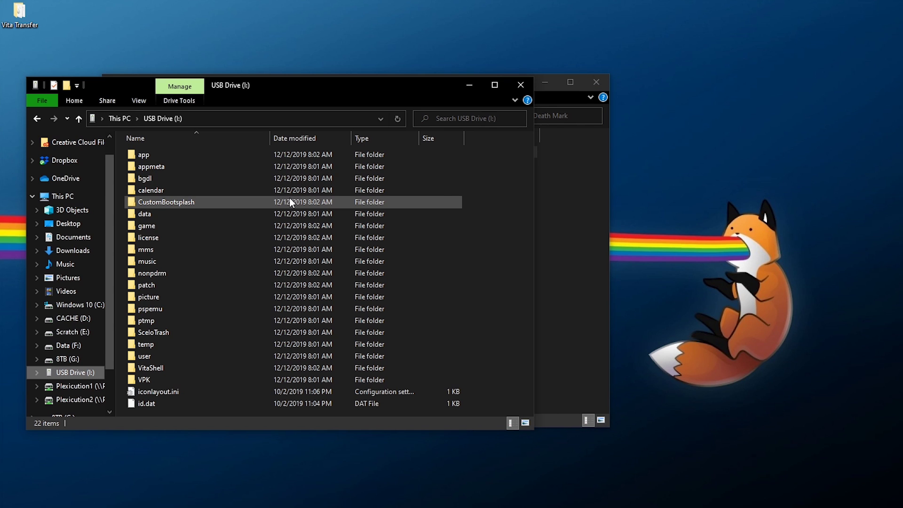
key(ctrl+v)
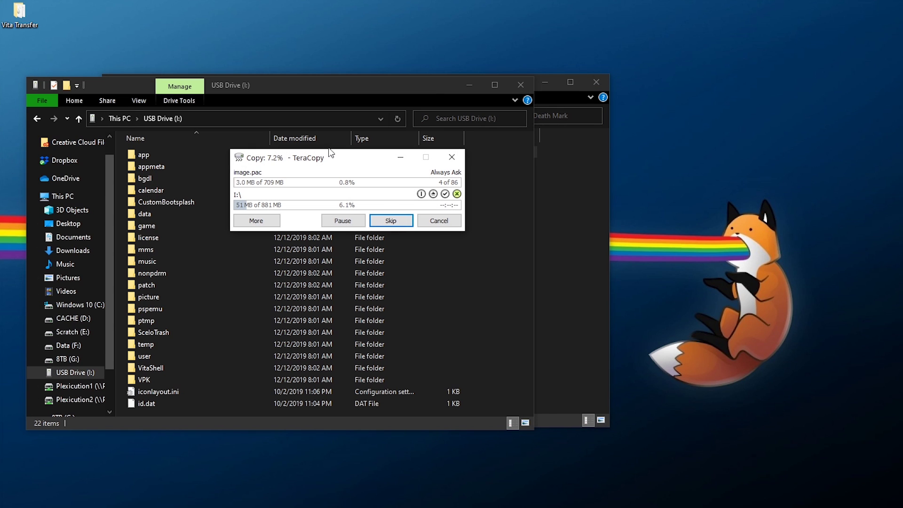
drag(319, 164, 158, 50)
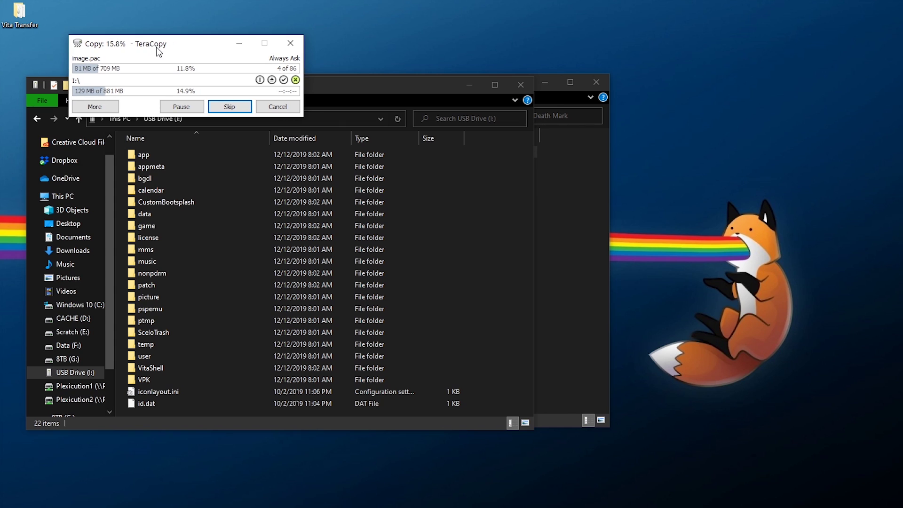
- Copy the app folder from the extracted Final Fantasy X folder to the root of USB Drive (I:)
click(568, 196)
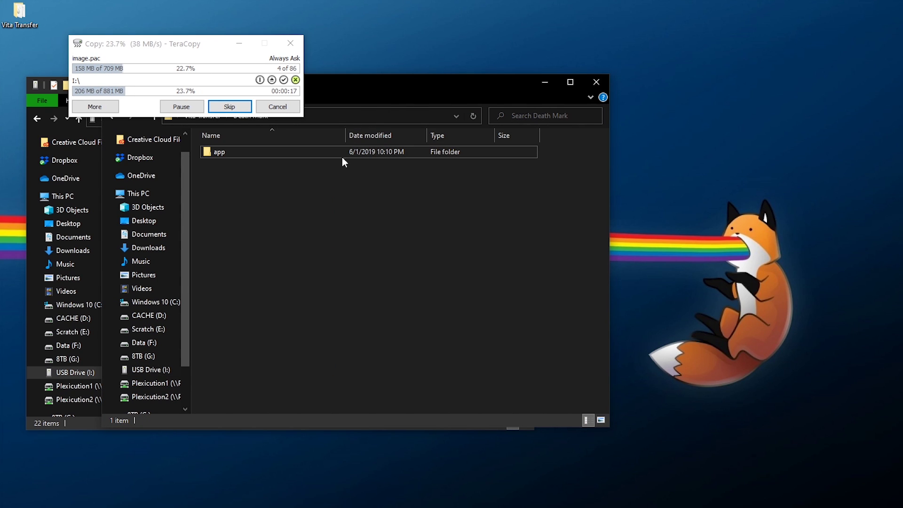
key(alt+Up)
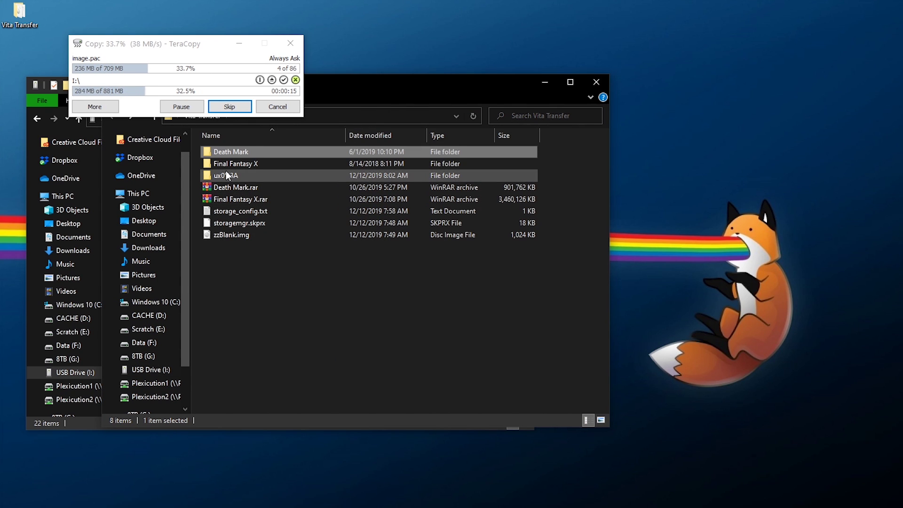
double_click(225, 163)
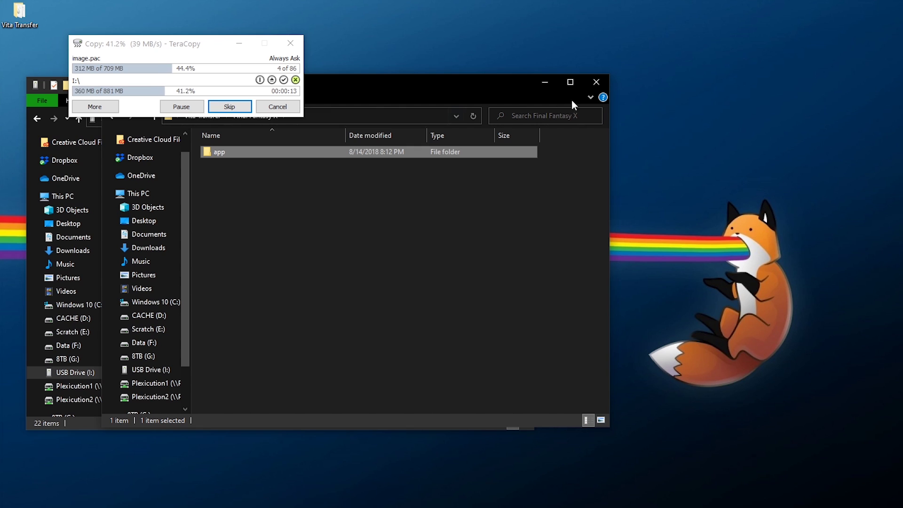
click(596, 82)
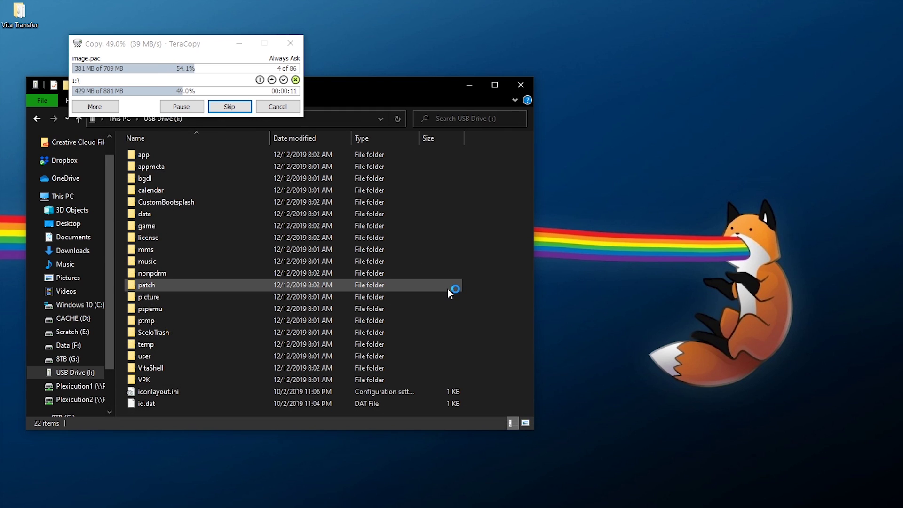
drag(144, 47, 309, 162)
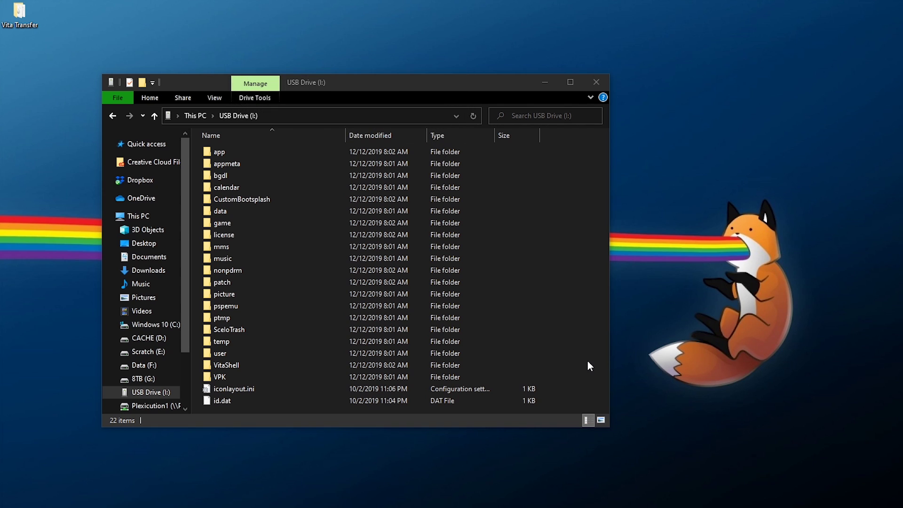
- Eject USB Drive (I:) from This PC
click(132, 216)
right_click(381, 245)
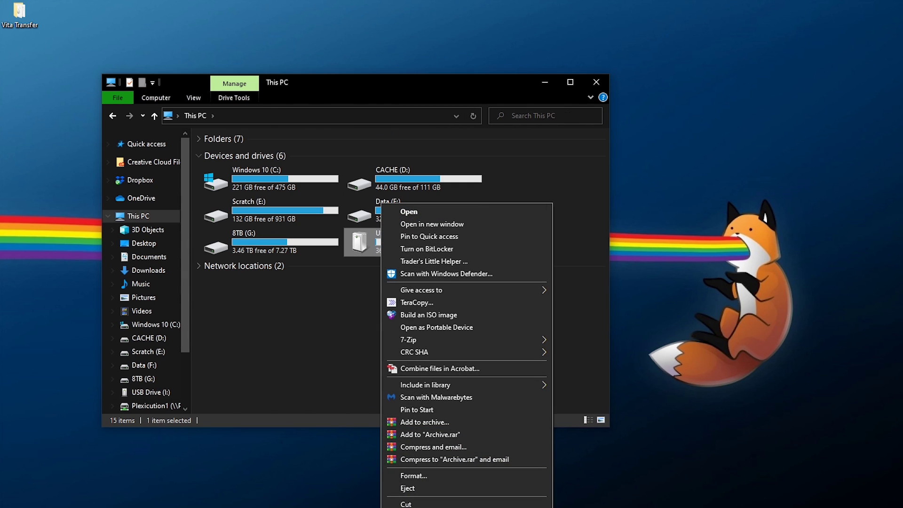
click(409, 489)
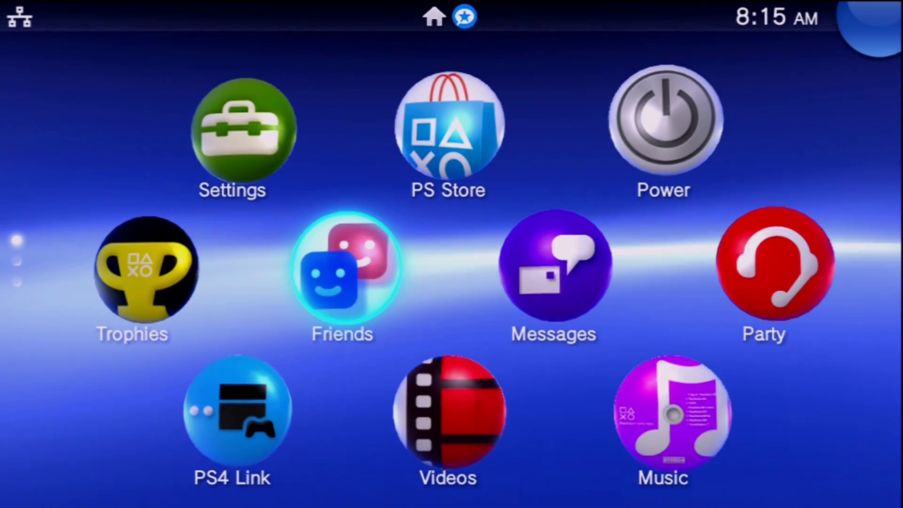
- Back on the console, start VitaShell and check the used space and capacity of the ux0: partition
scroll(452, 254, down, 2)
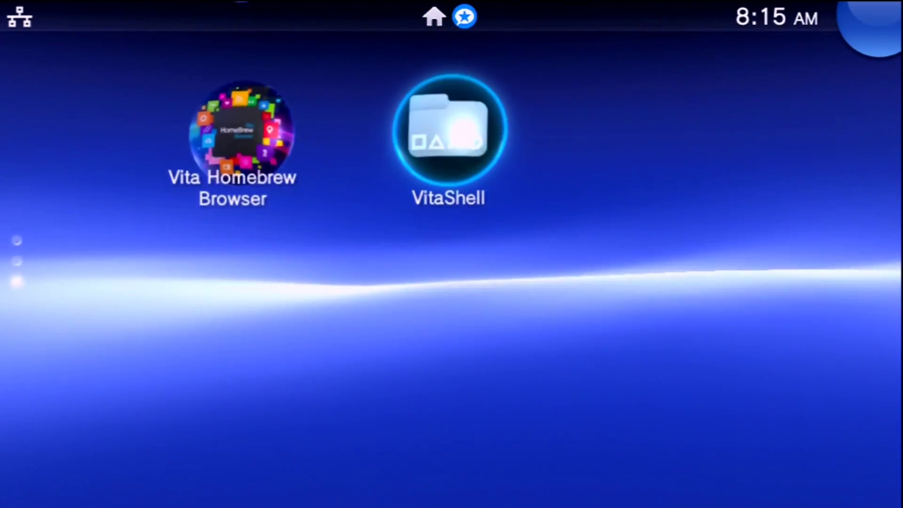
click(463, 129)
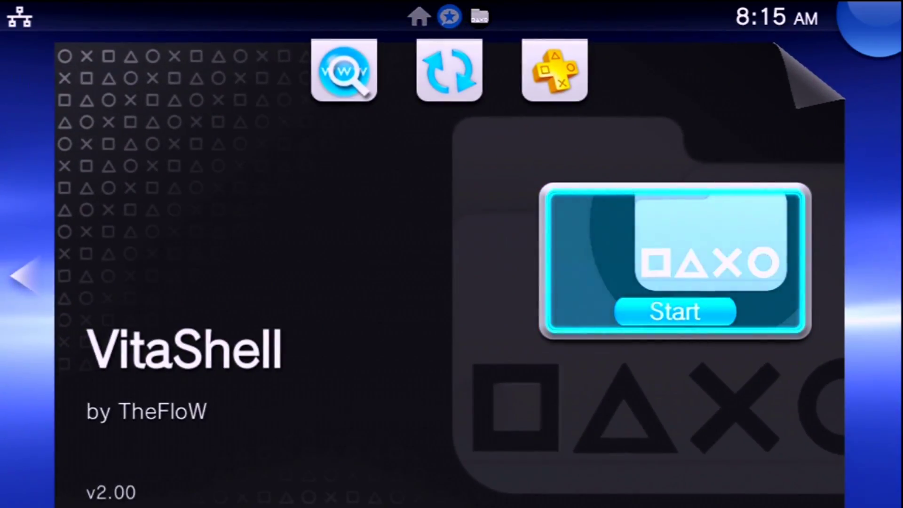
key(Return)
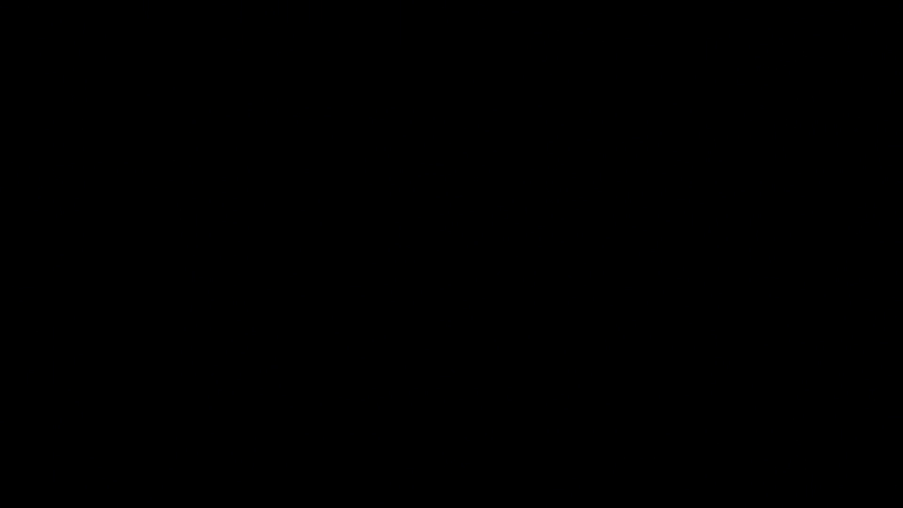
key(Down)
key(Down)
key(Down)
key(Down)
key(Down)
key(Down)
key(Down)
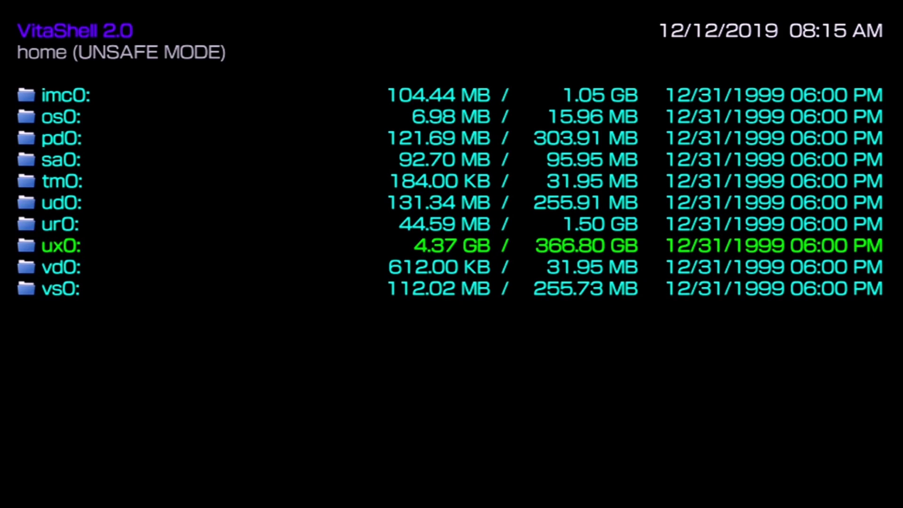
key(Up)
key(Up)
key(Up)
key(Up)
key(Up)
key(Up)
key(Up)
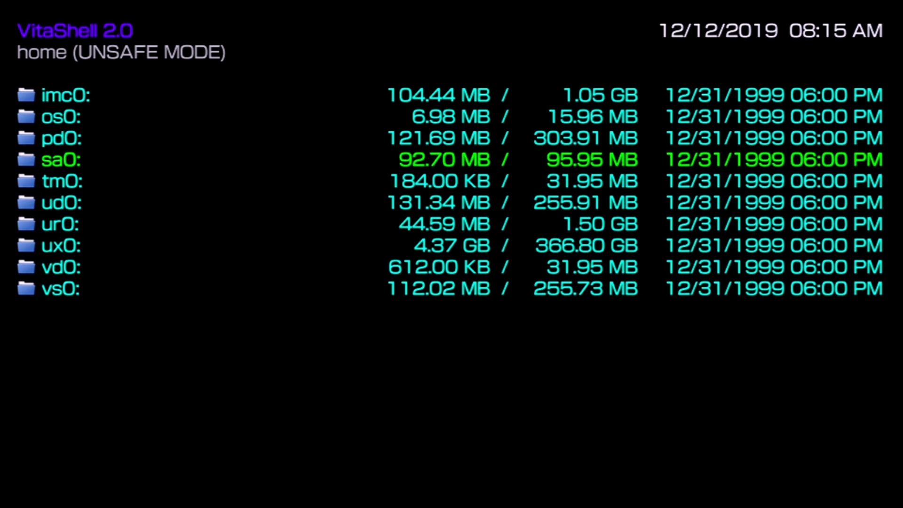
- Refresh the LiveArea from VitaShell's device list, confirm it, and close VitaShell to return to the home screen
key(v)
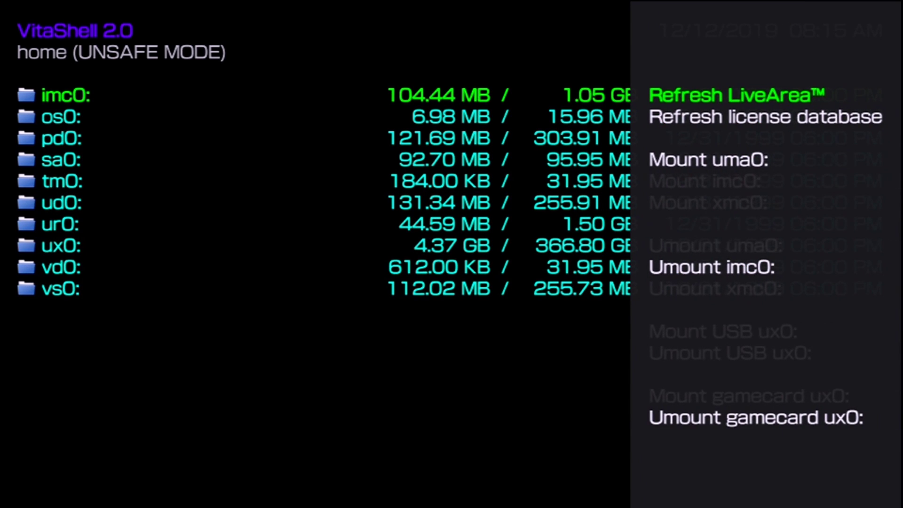
key(Return)
key(Return)
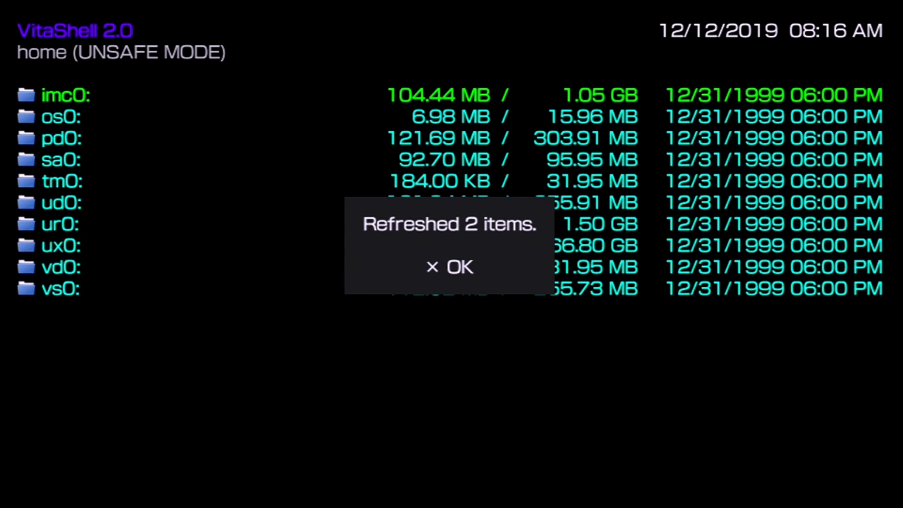
key(Return)
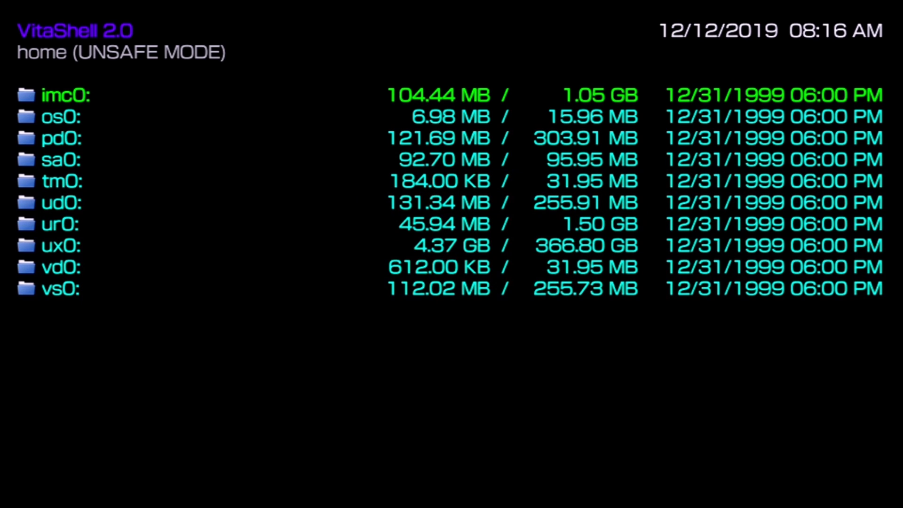
key(Home)
key(Escape)
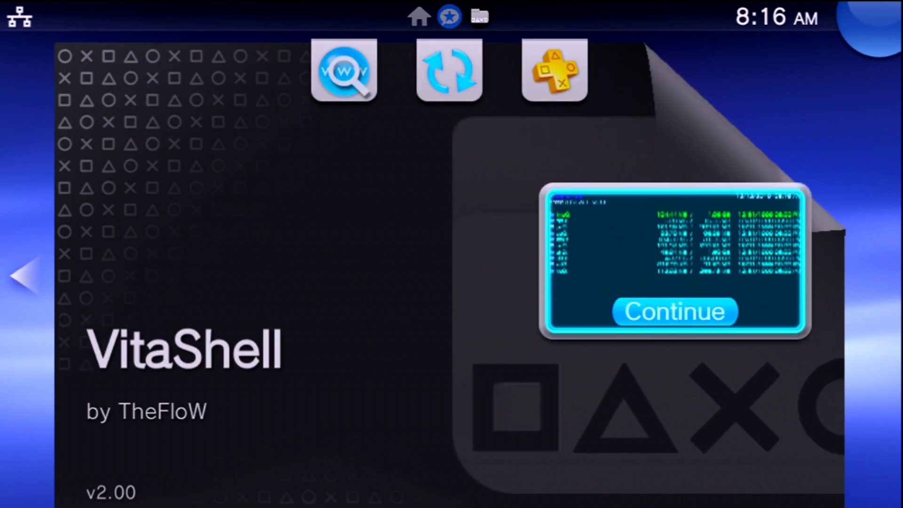
key(Left)
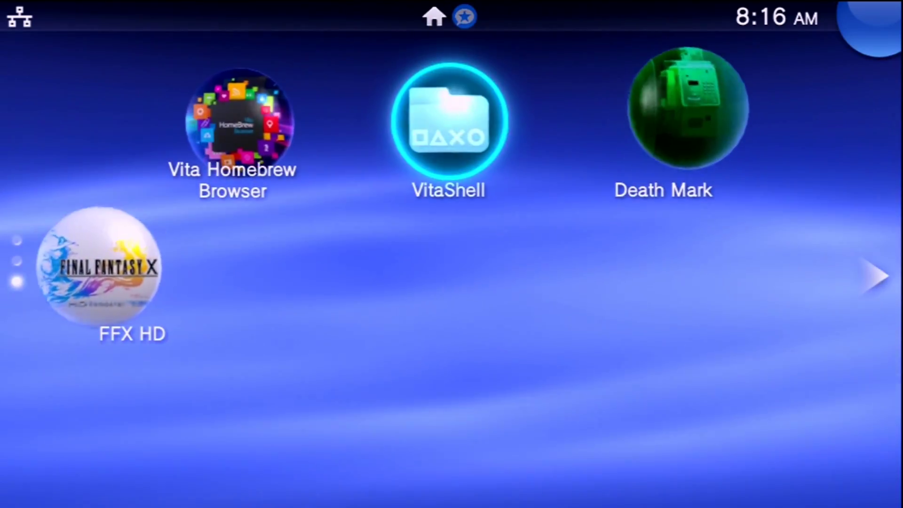
- Look over the game bubbles on the last home screen page and launch Death Mark to its title screen
key(Right)
key(Right)
key(Left)
key(Left)
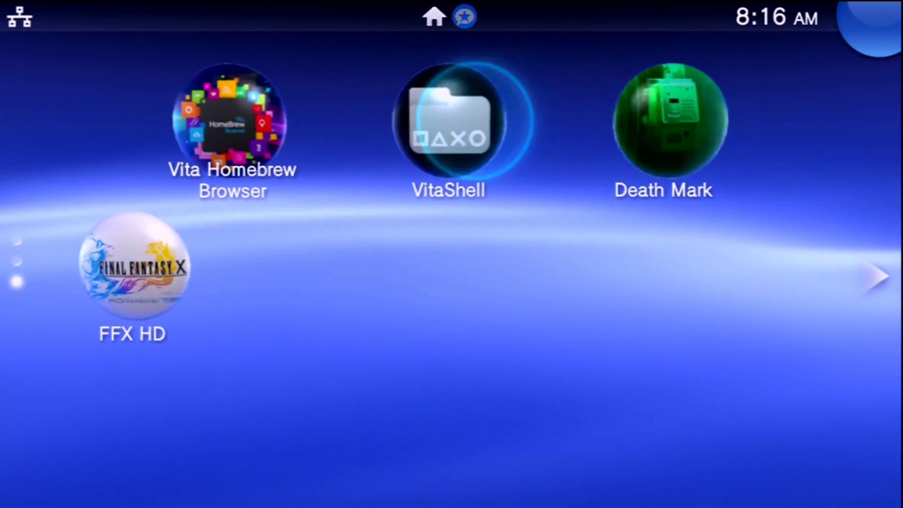
key(Down)
key(Up)
key(Right)
key(Right)
key(Return)
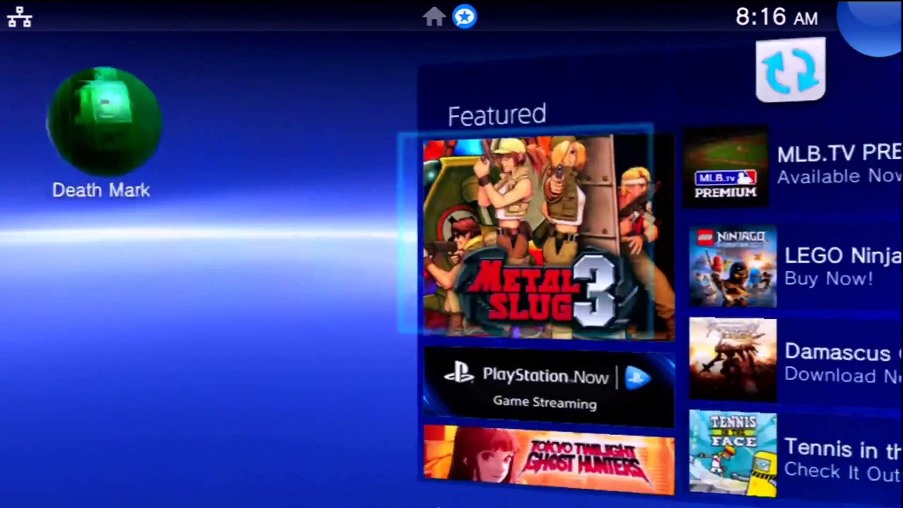
key(Left)
key(Return)
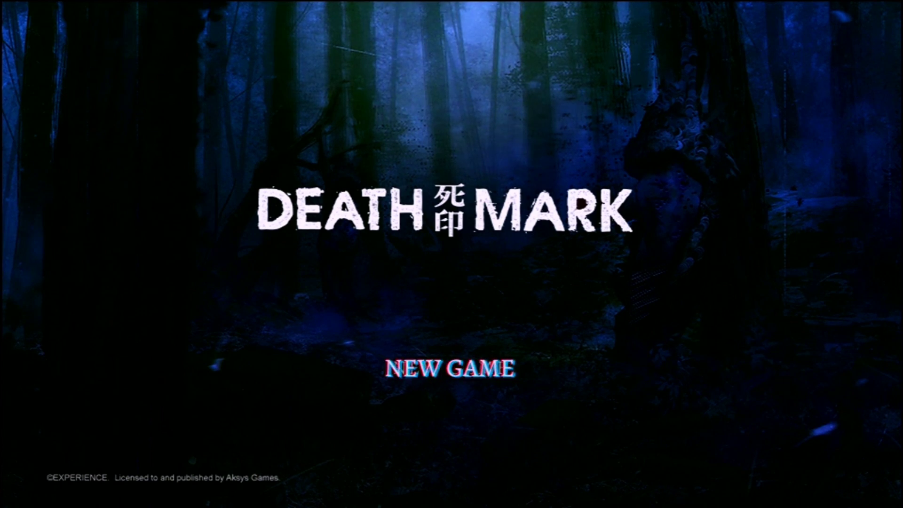
- Close Death Mark and launch FFX HD from the home screen to its main menu
key(Home)
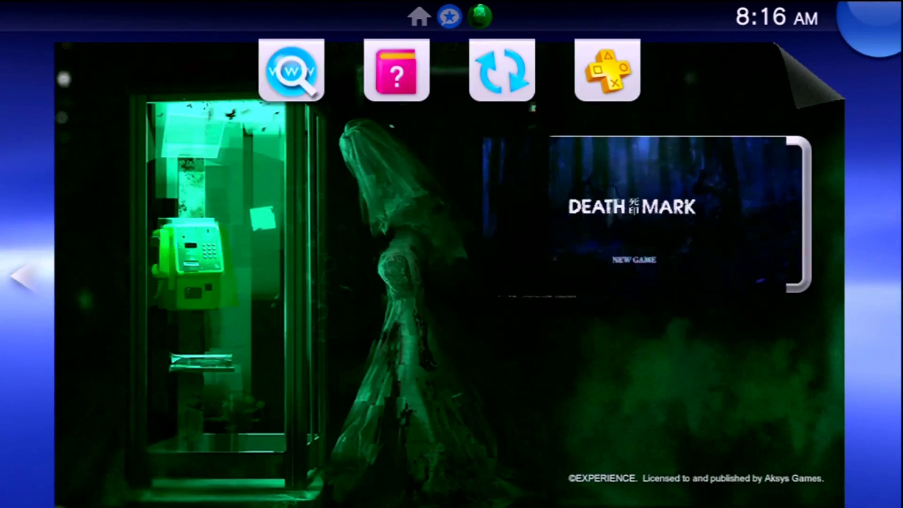
key(Escape)
key(super)
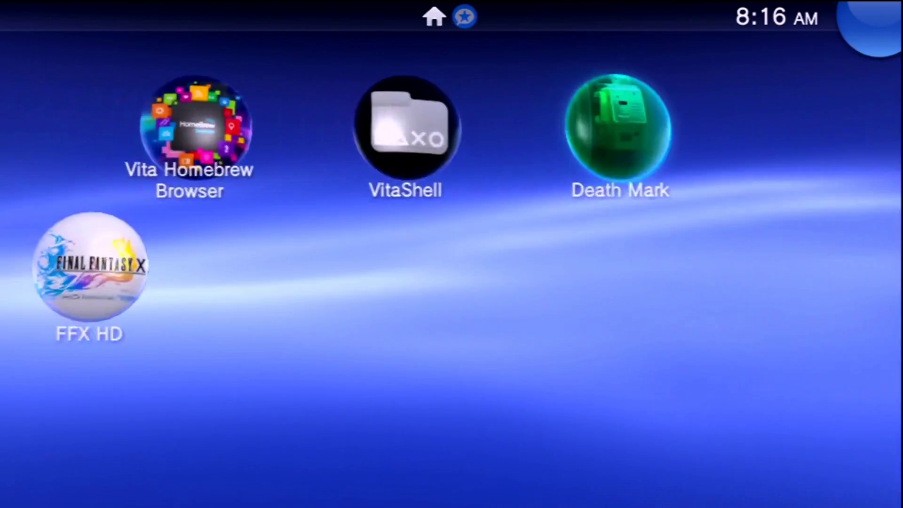
key(Return)
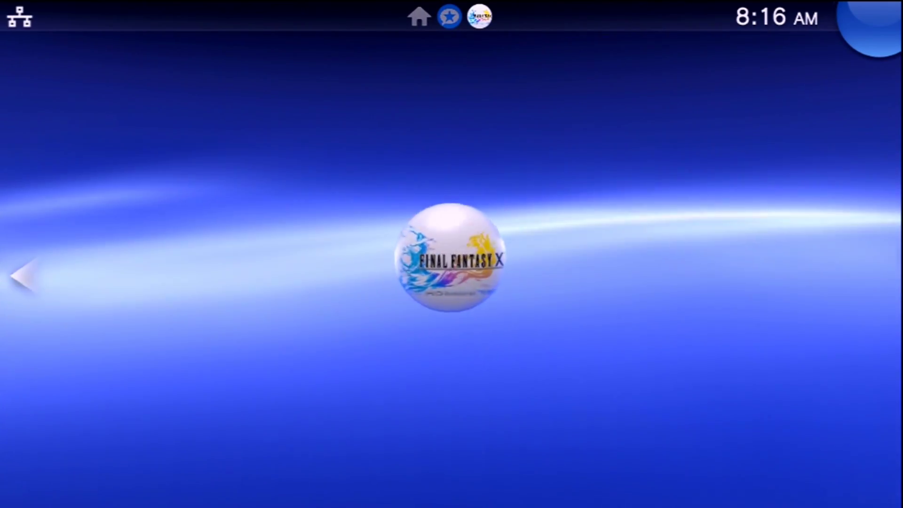
key(Return)
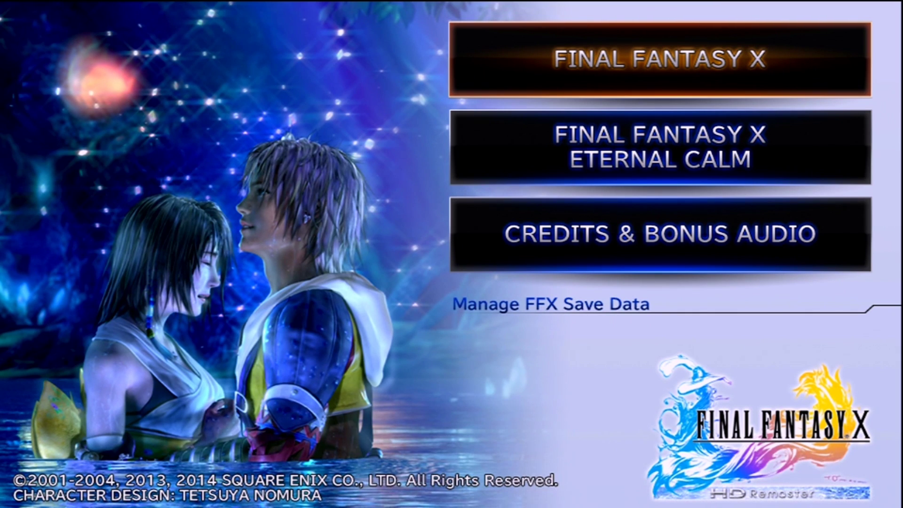
- Close FFX HD and open Settings from the first home screen page
key(Up)
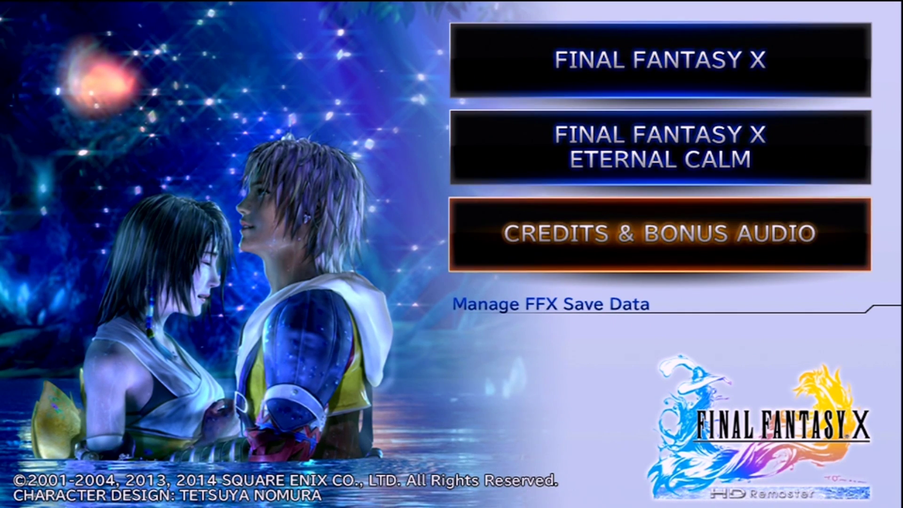
key(Home)
key(Escape)
key(Home)
key(Home)
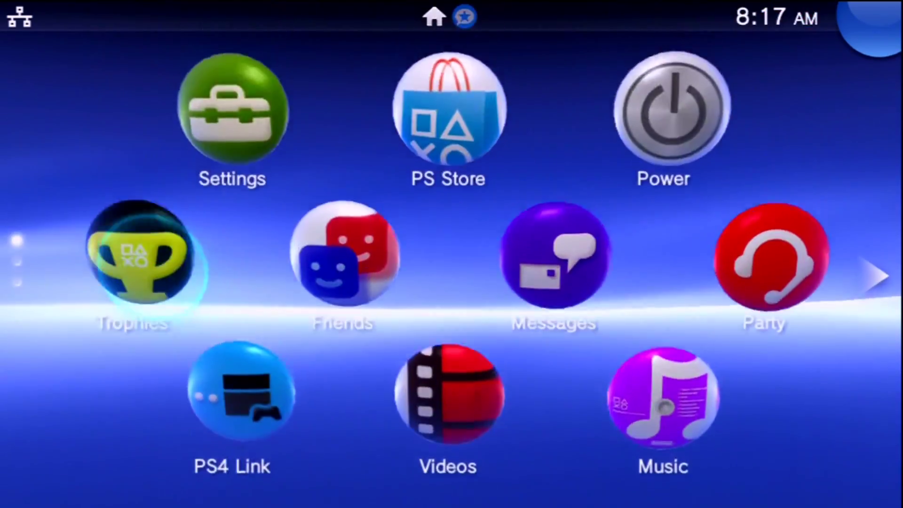
key(Up)
key(Return)
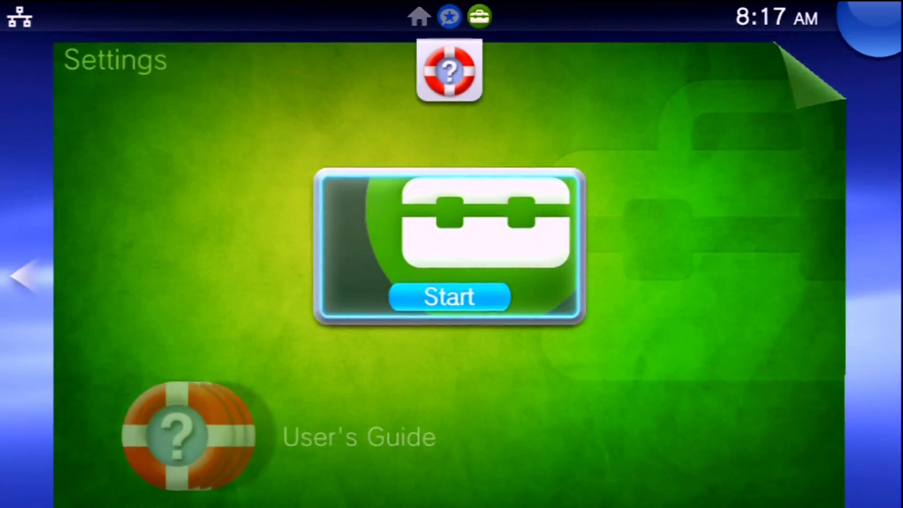